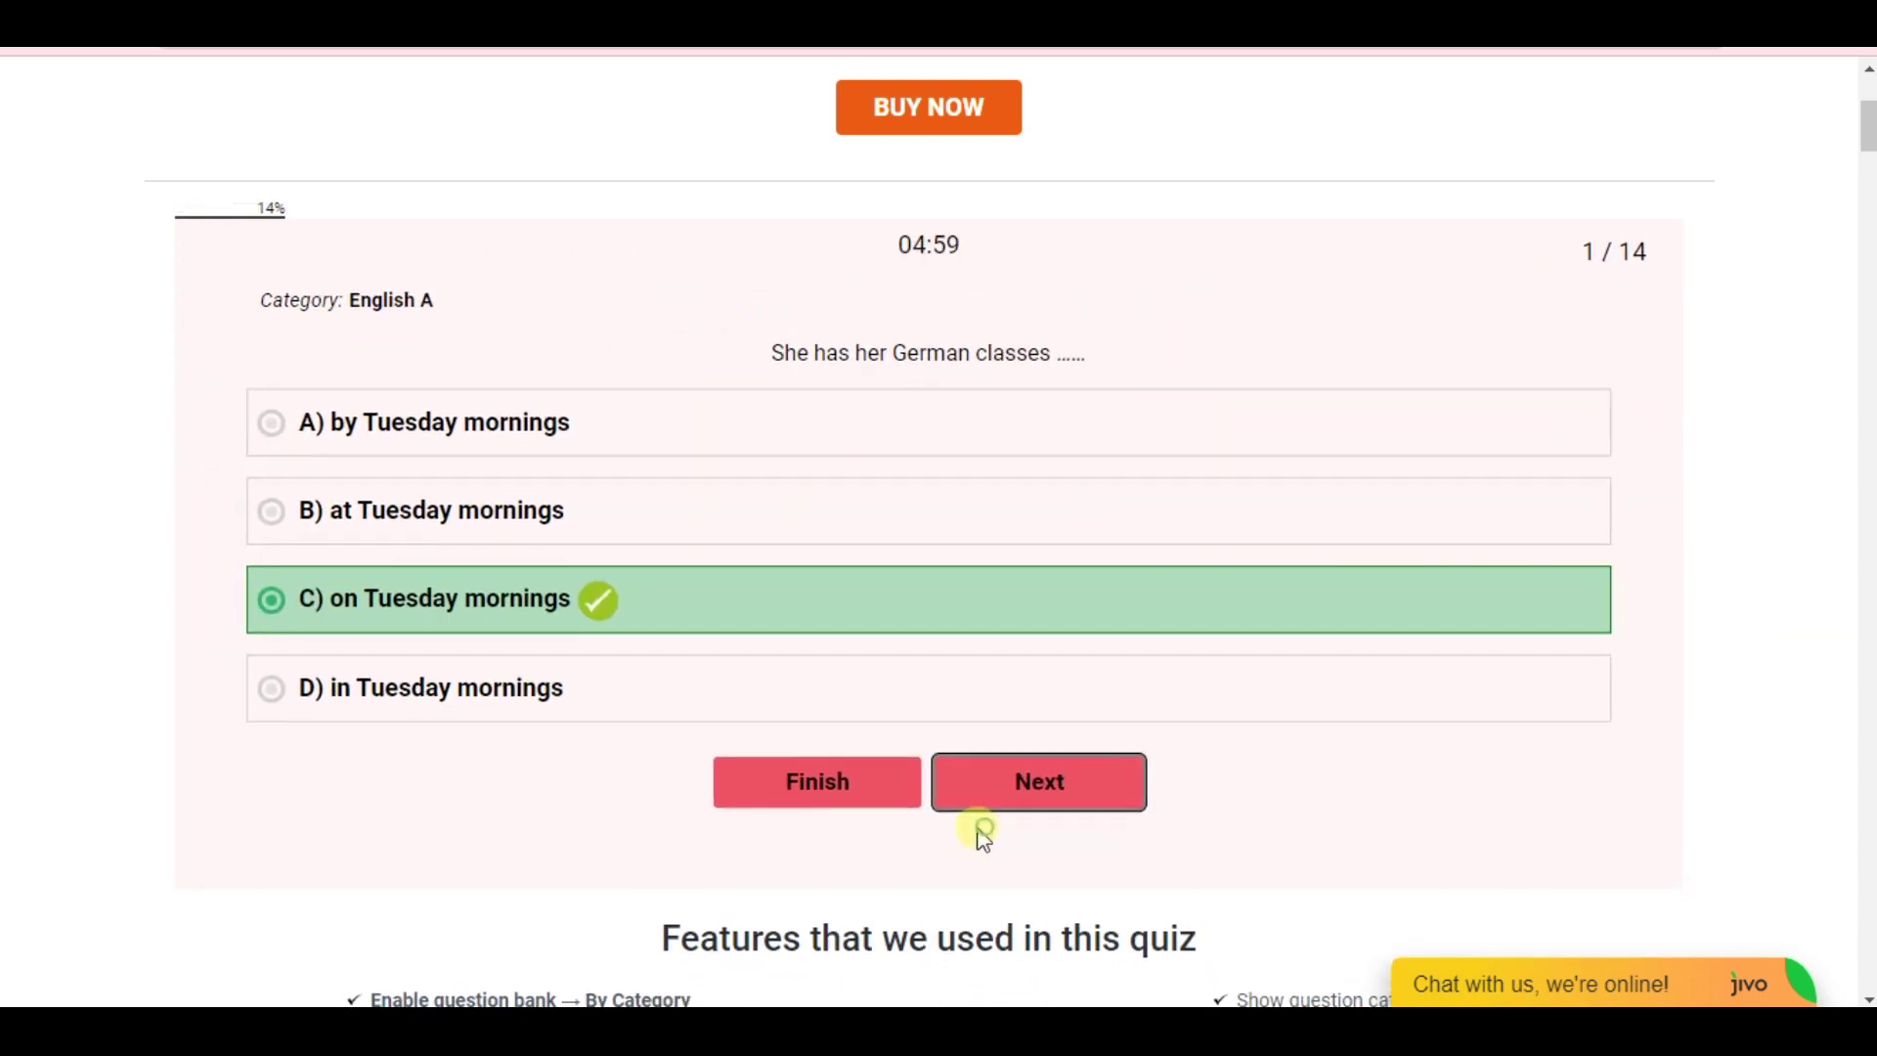
# Answer the remaining English level test questions, choosing option B for each.
pyautogui.click(983, 831)
pyautogui.click(746, 576)
pyautogui.click(1115, 831)
pyautogui.click(685, 559)
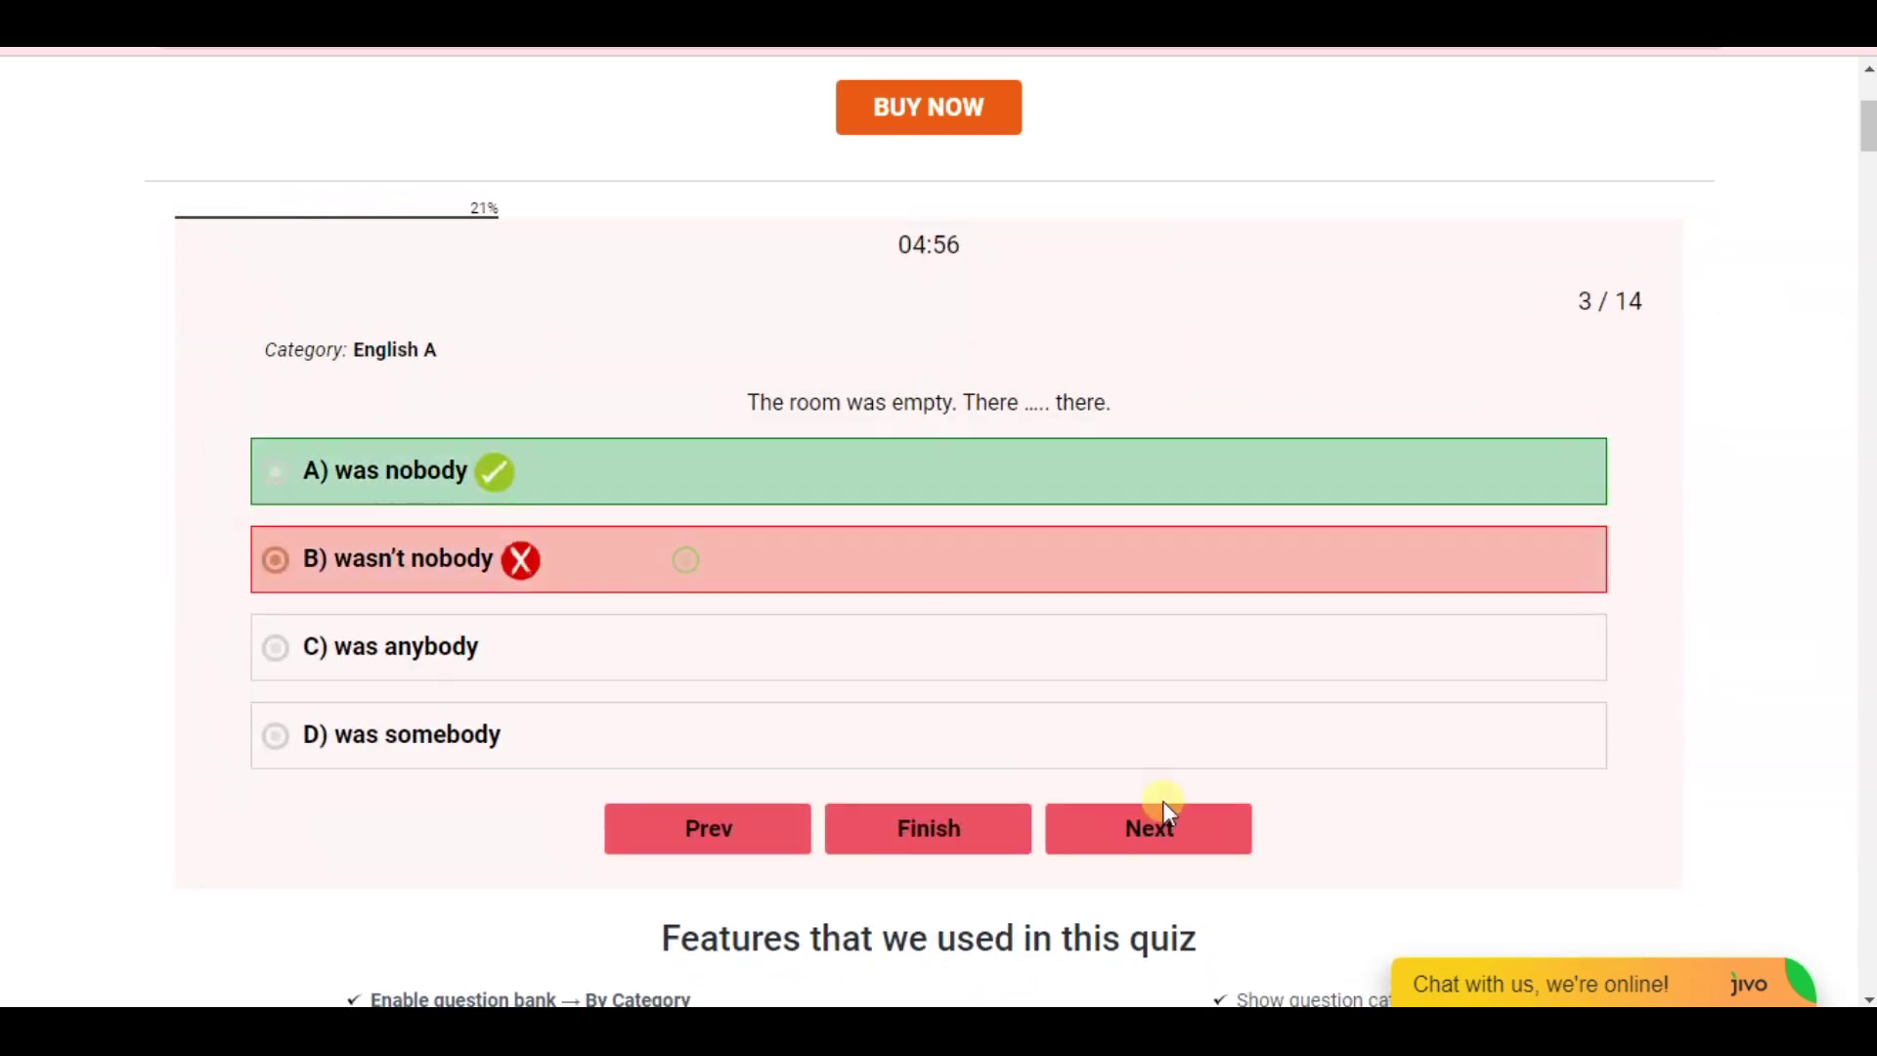
pyautogui.click(1207, 826)
pyautogui.click(687, 567)
pyautogui.click(1181, 839)
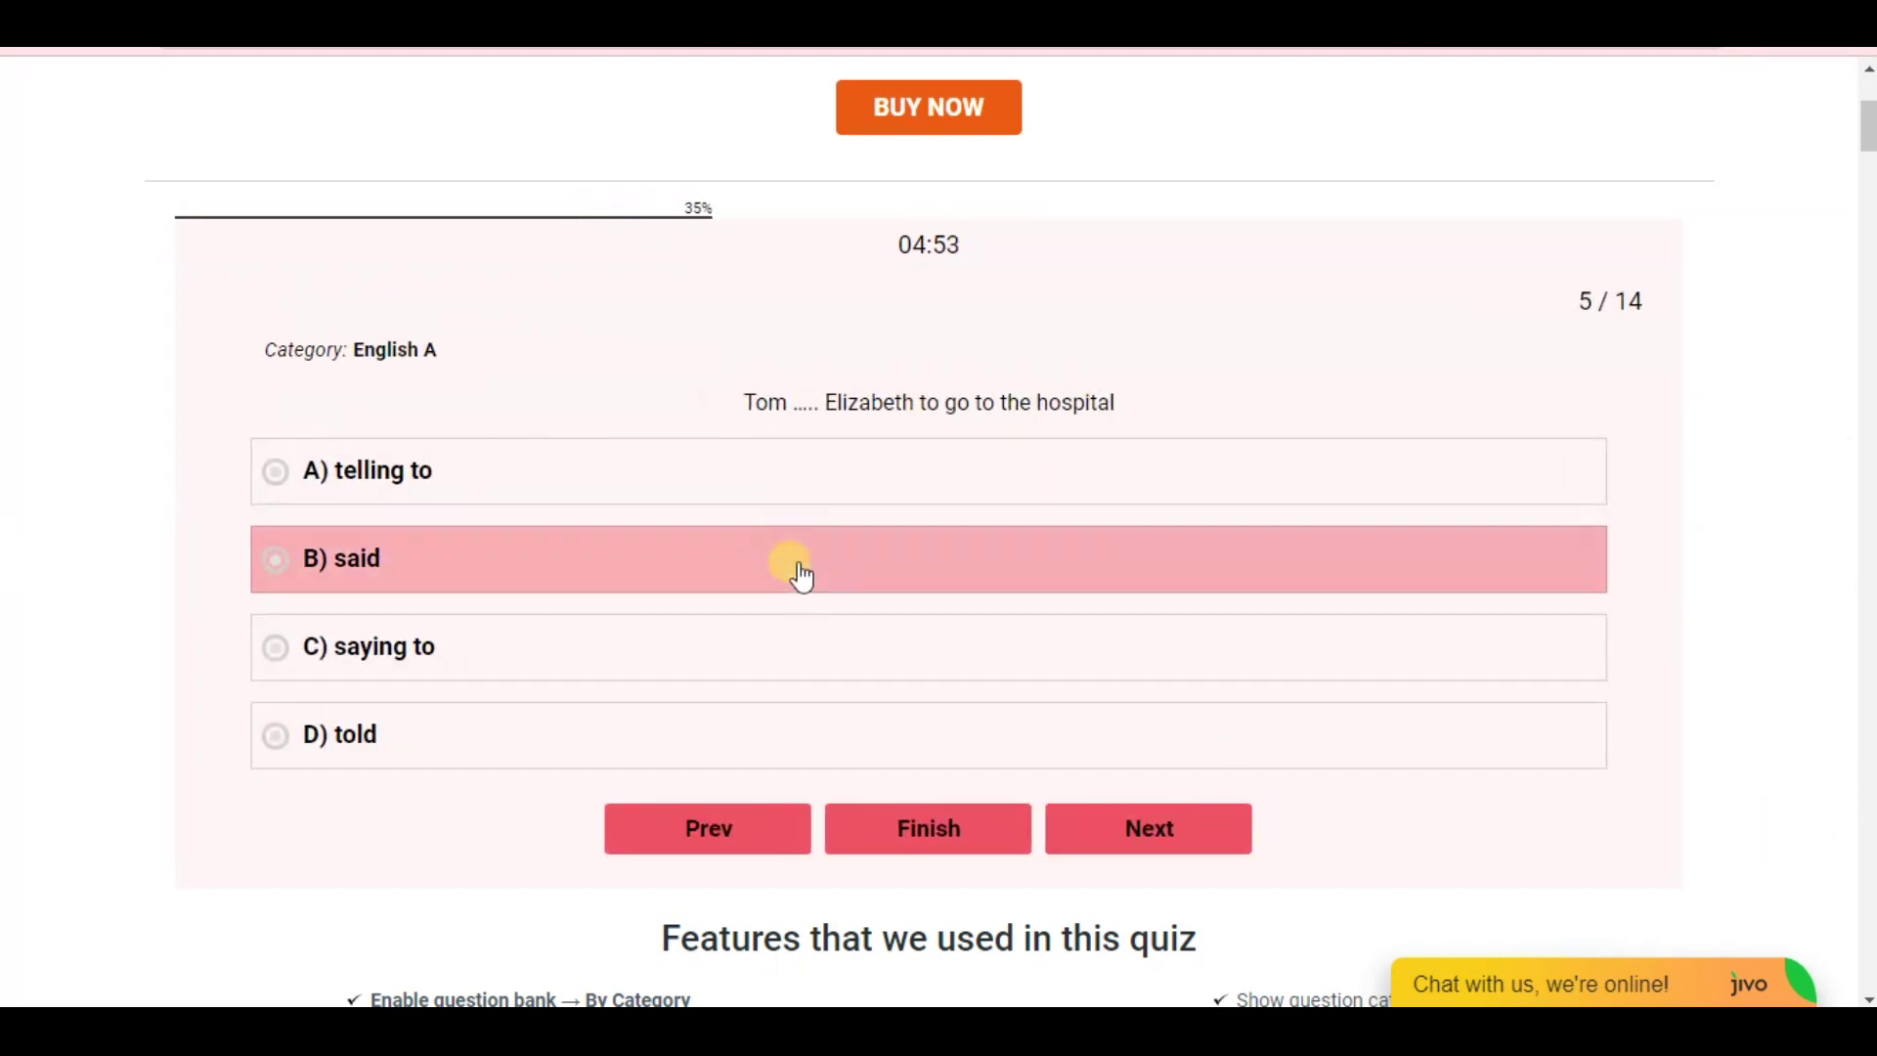
pyautogui.click(799, 575)
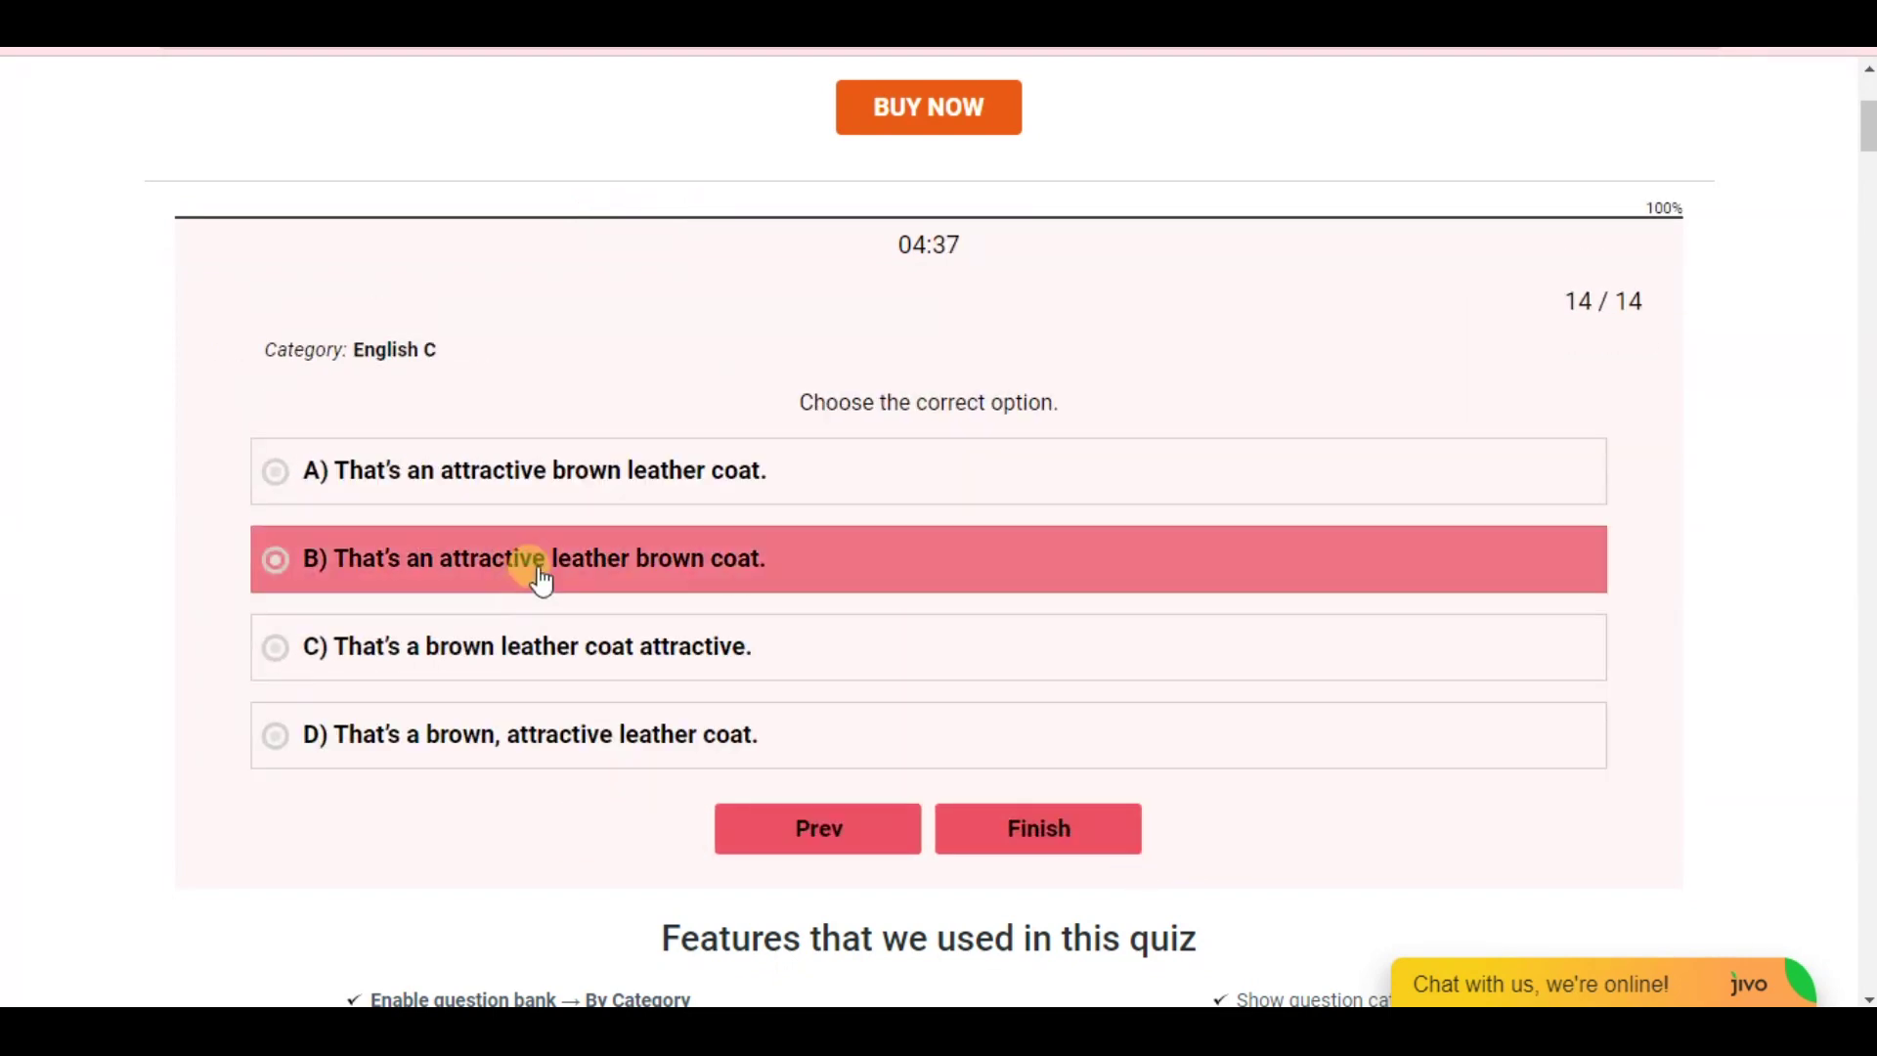
pyautogui.click(532, 574)
# Finish the test, submit the form, then download and open the completion certificate PDF.
pyautogui.click(1035, 834)
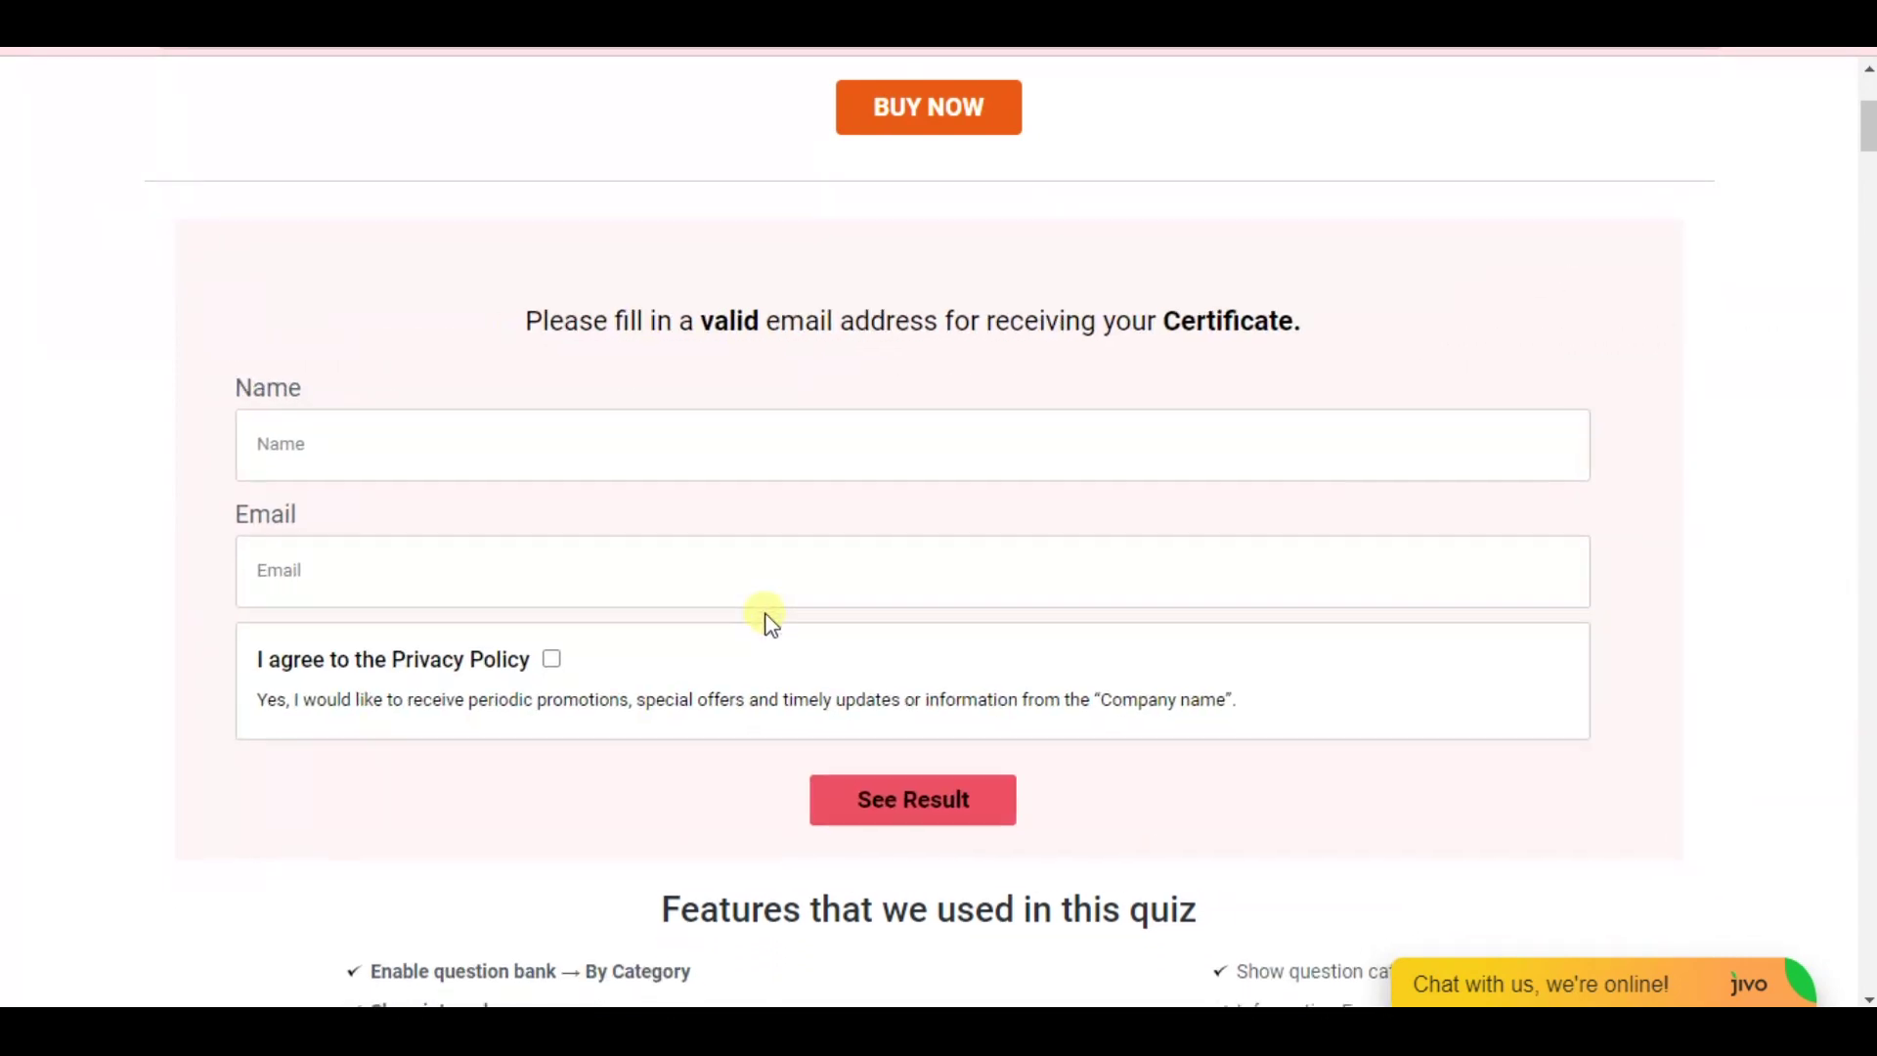
pyautogui.click(940, 787)
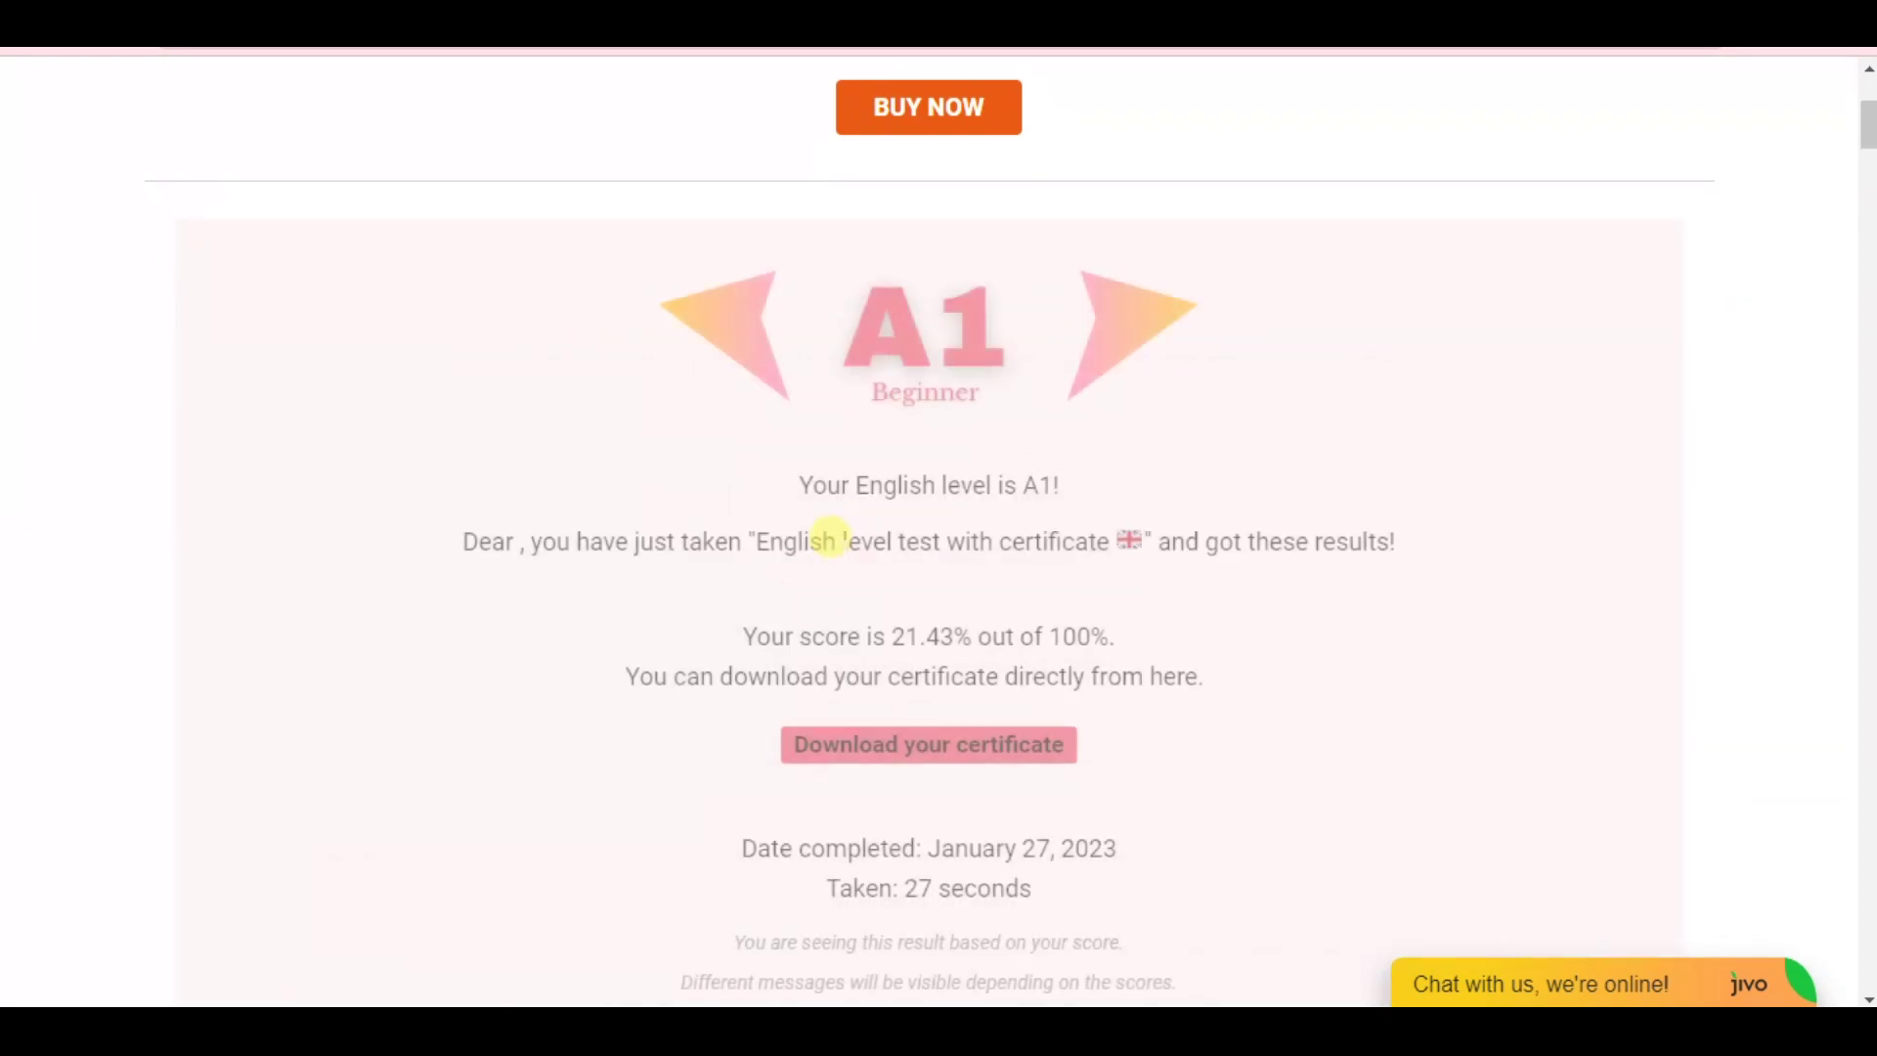
pyautogui.click(944, 763)
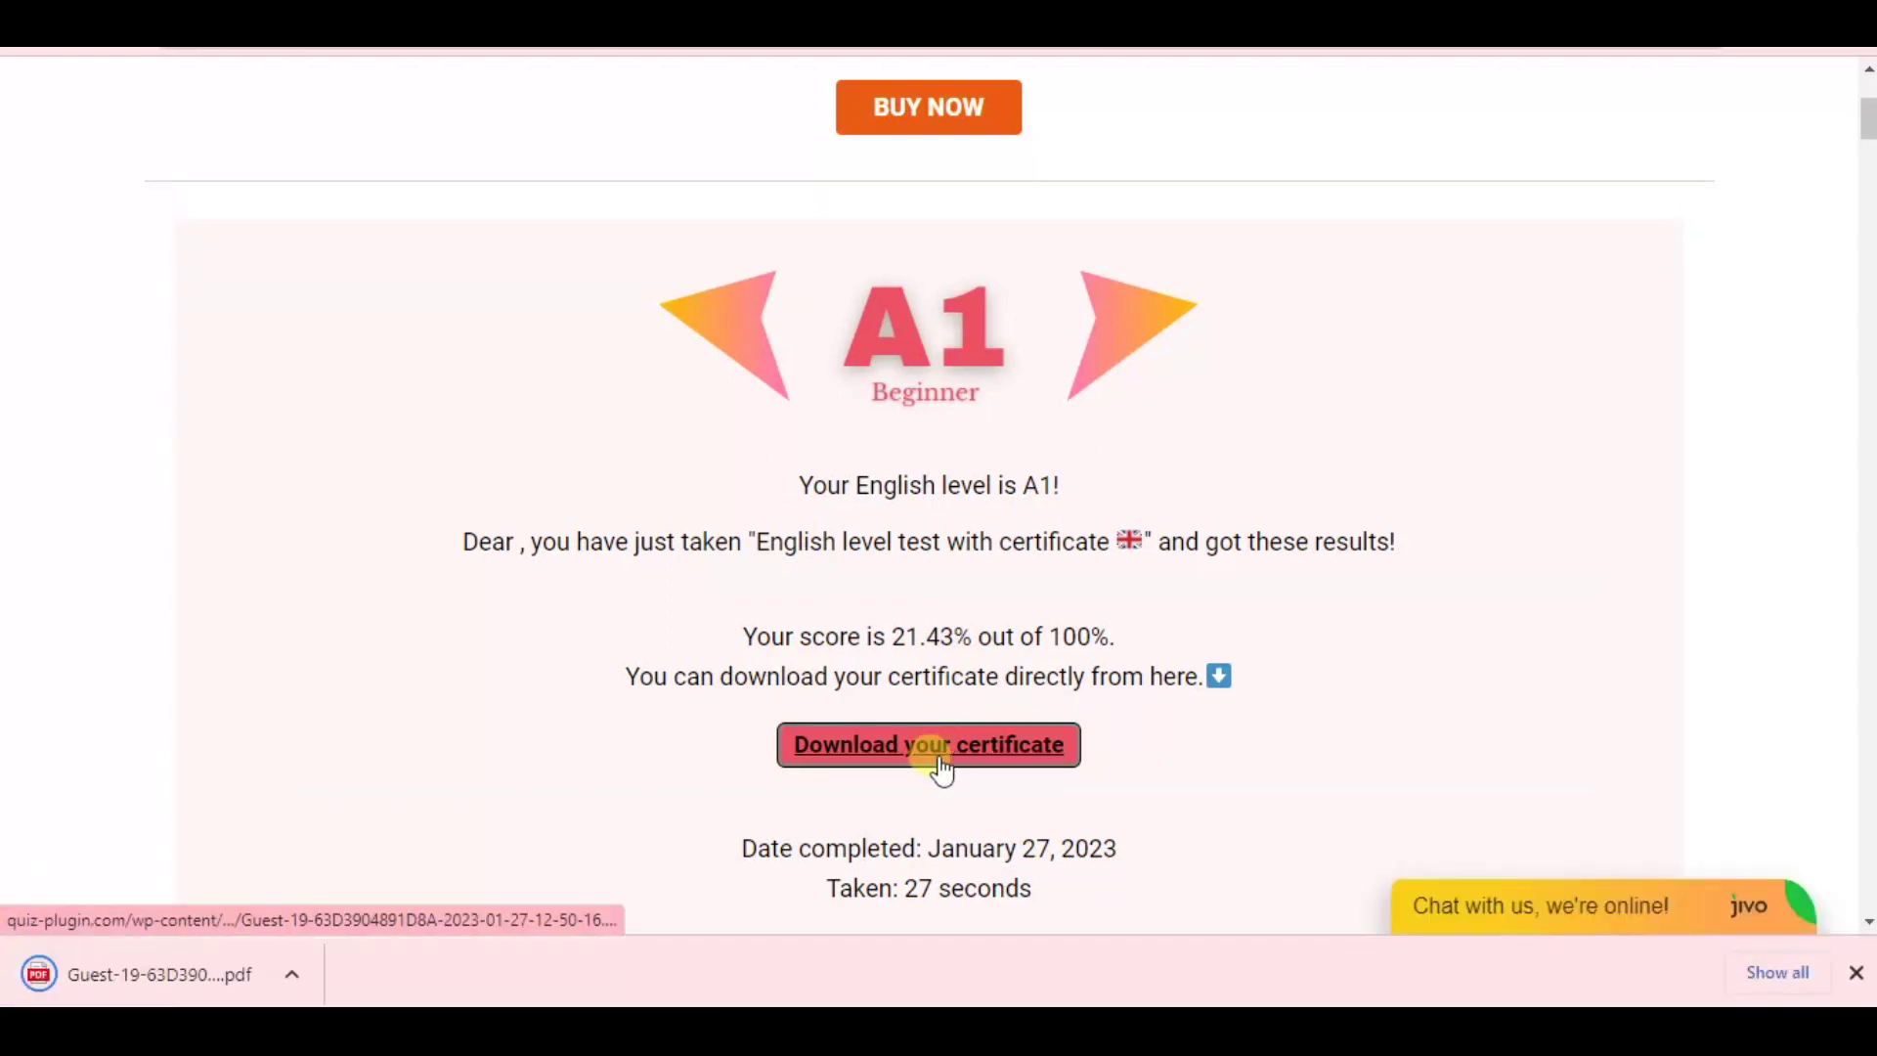
pyautogui.click(73, 977)
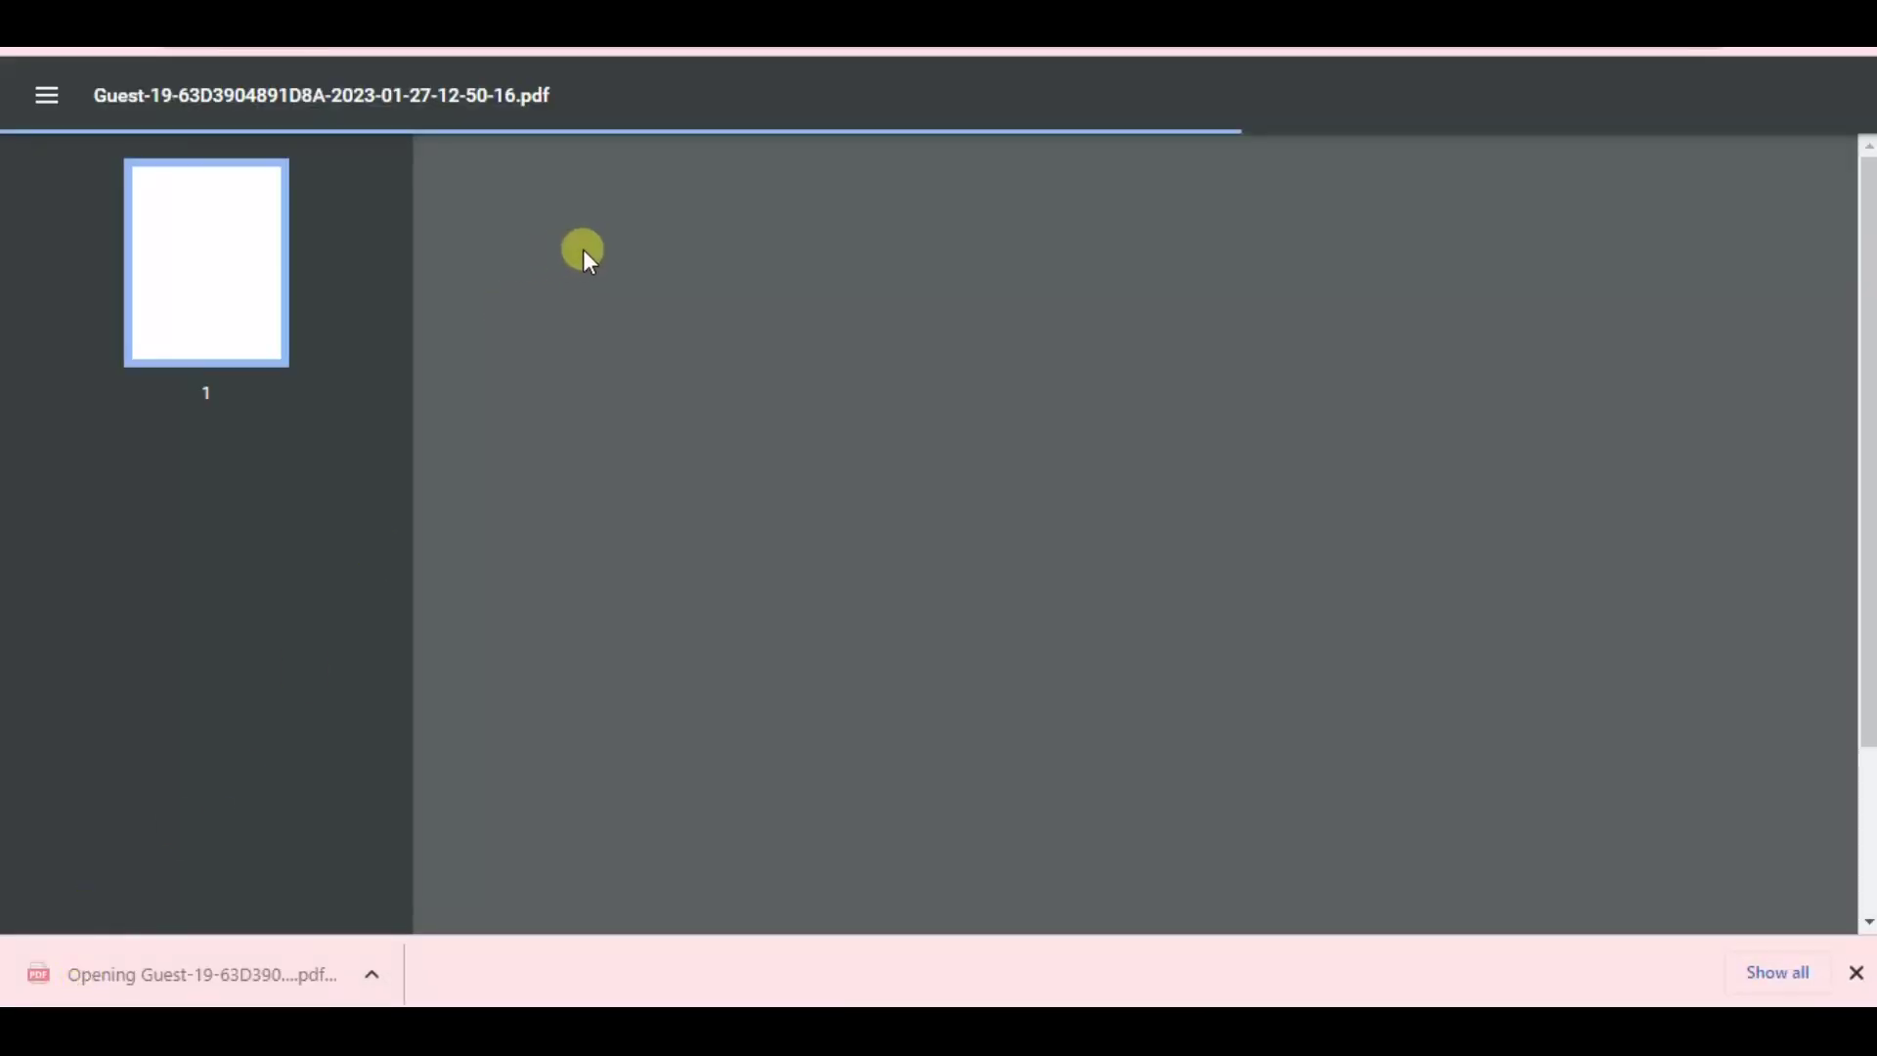
pyautogui.scroll(-1, 975, 356)
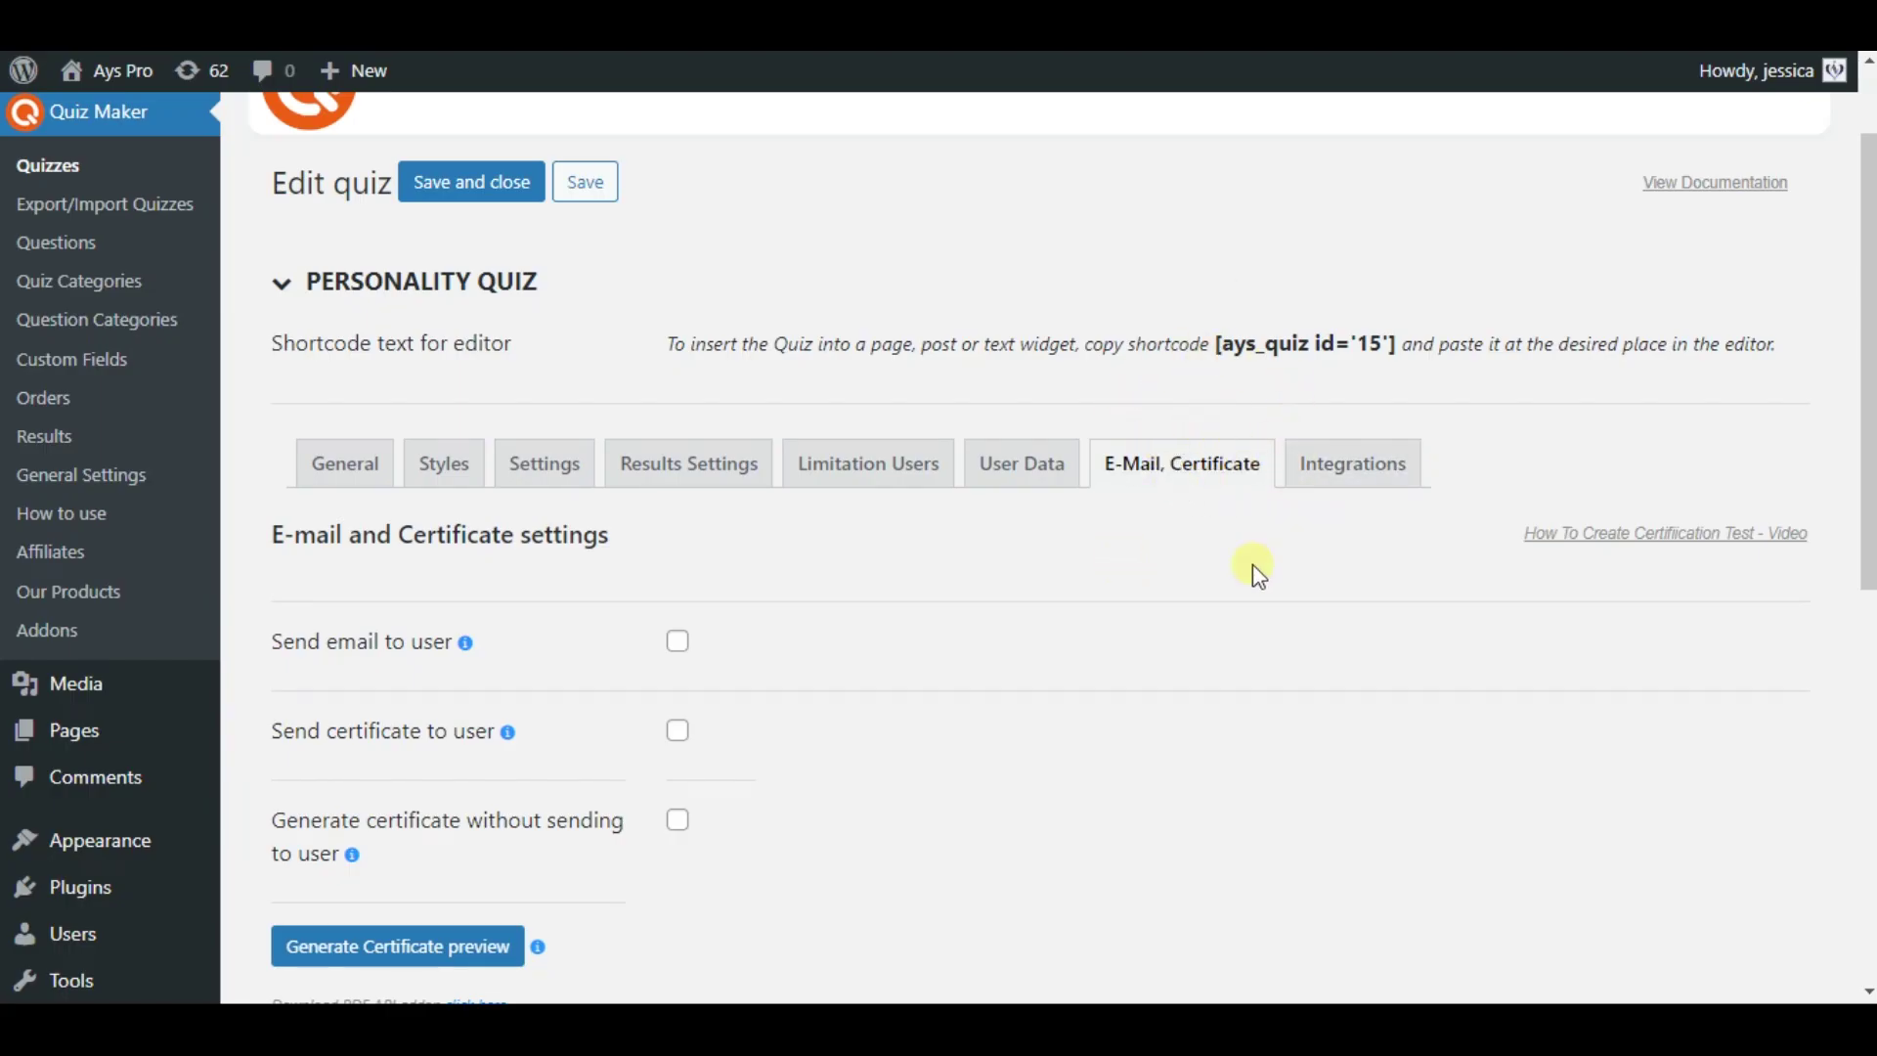
# Enable 'Send certificate to user' and change the Certificate pass score to 50.
pyautogui.click(410, 739)
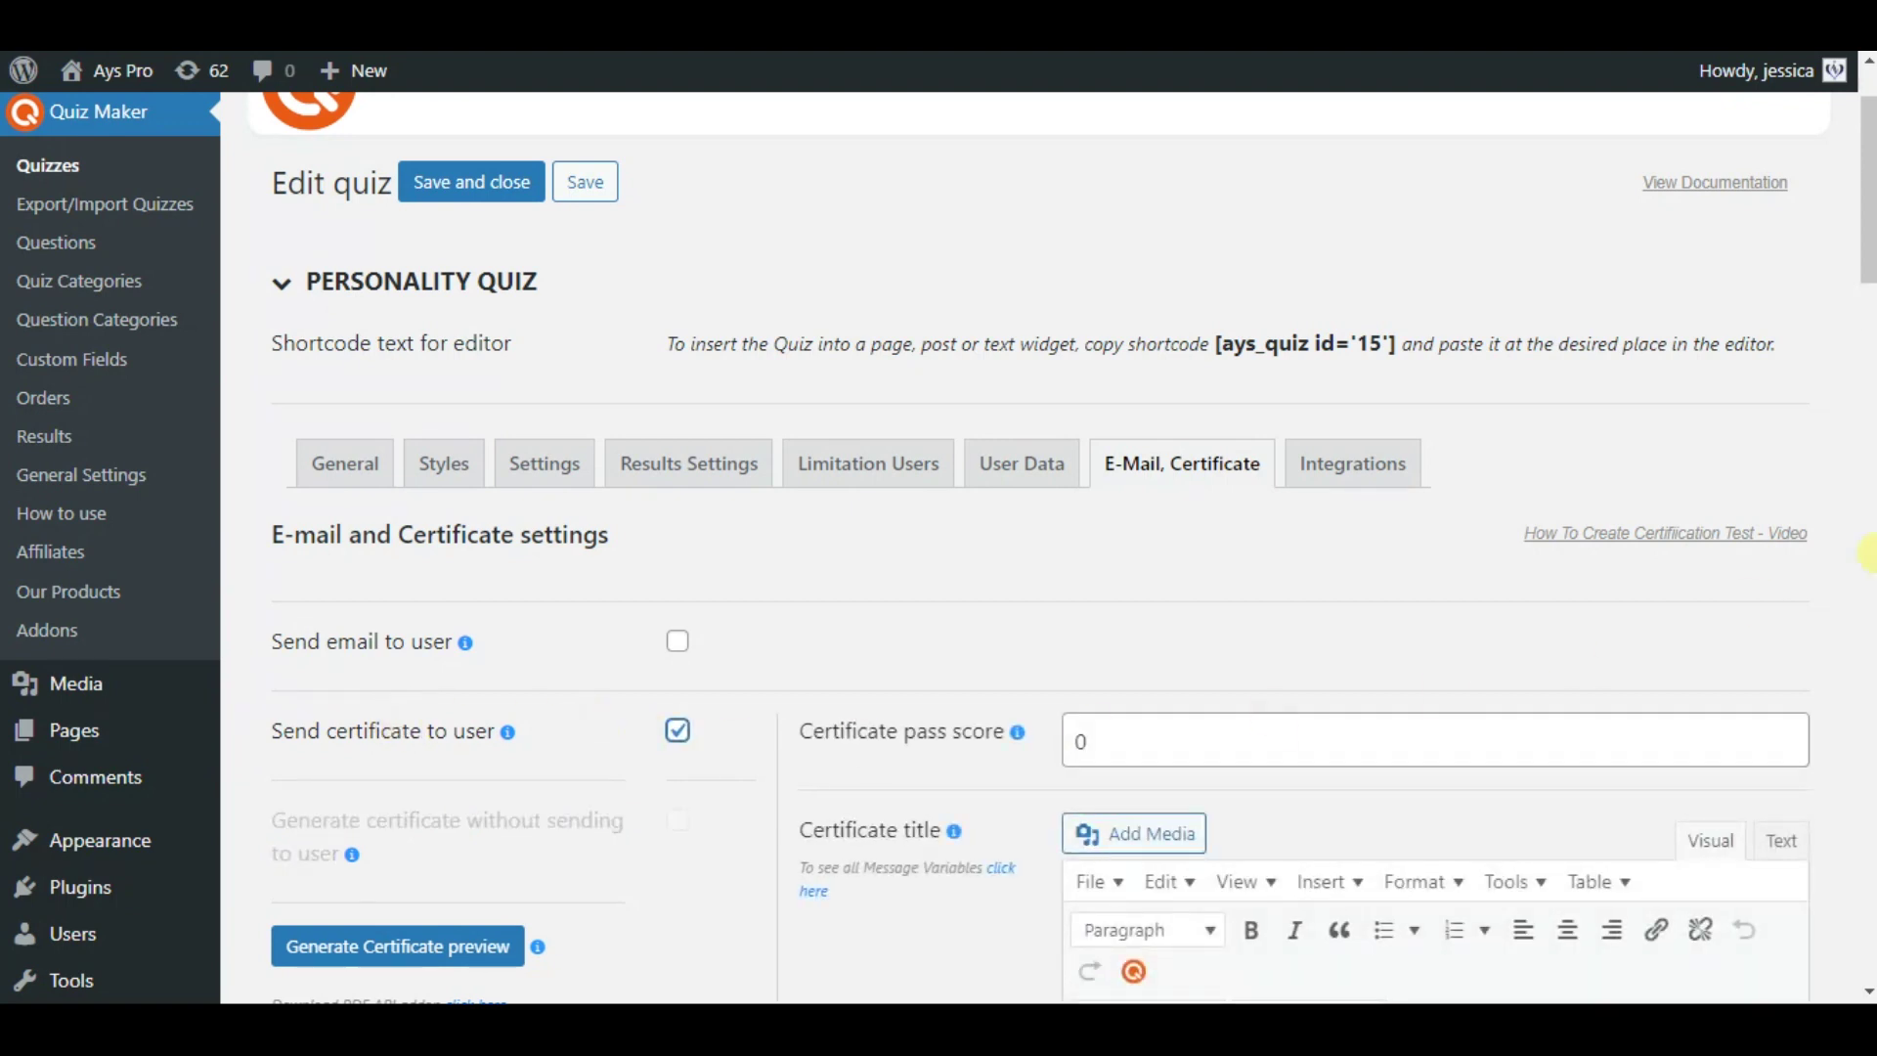
pyautogui.moveTo(1868, 206); pyautogui.dragTo(1869, 303)
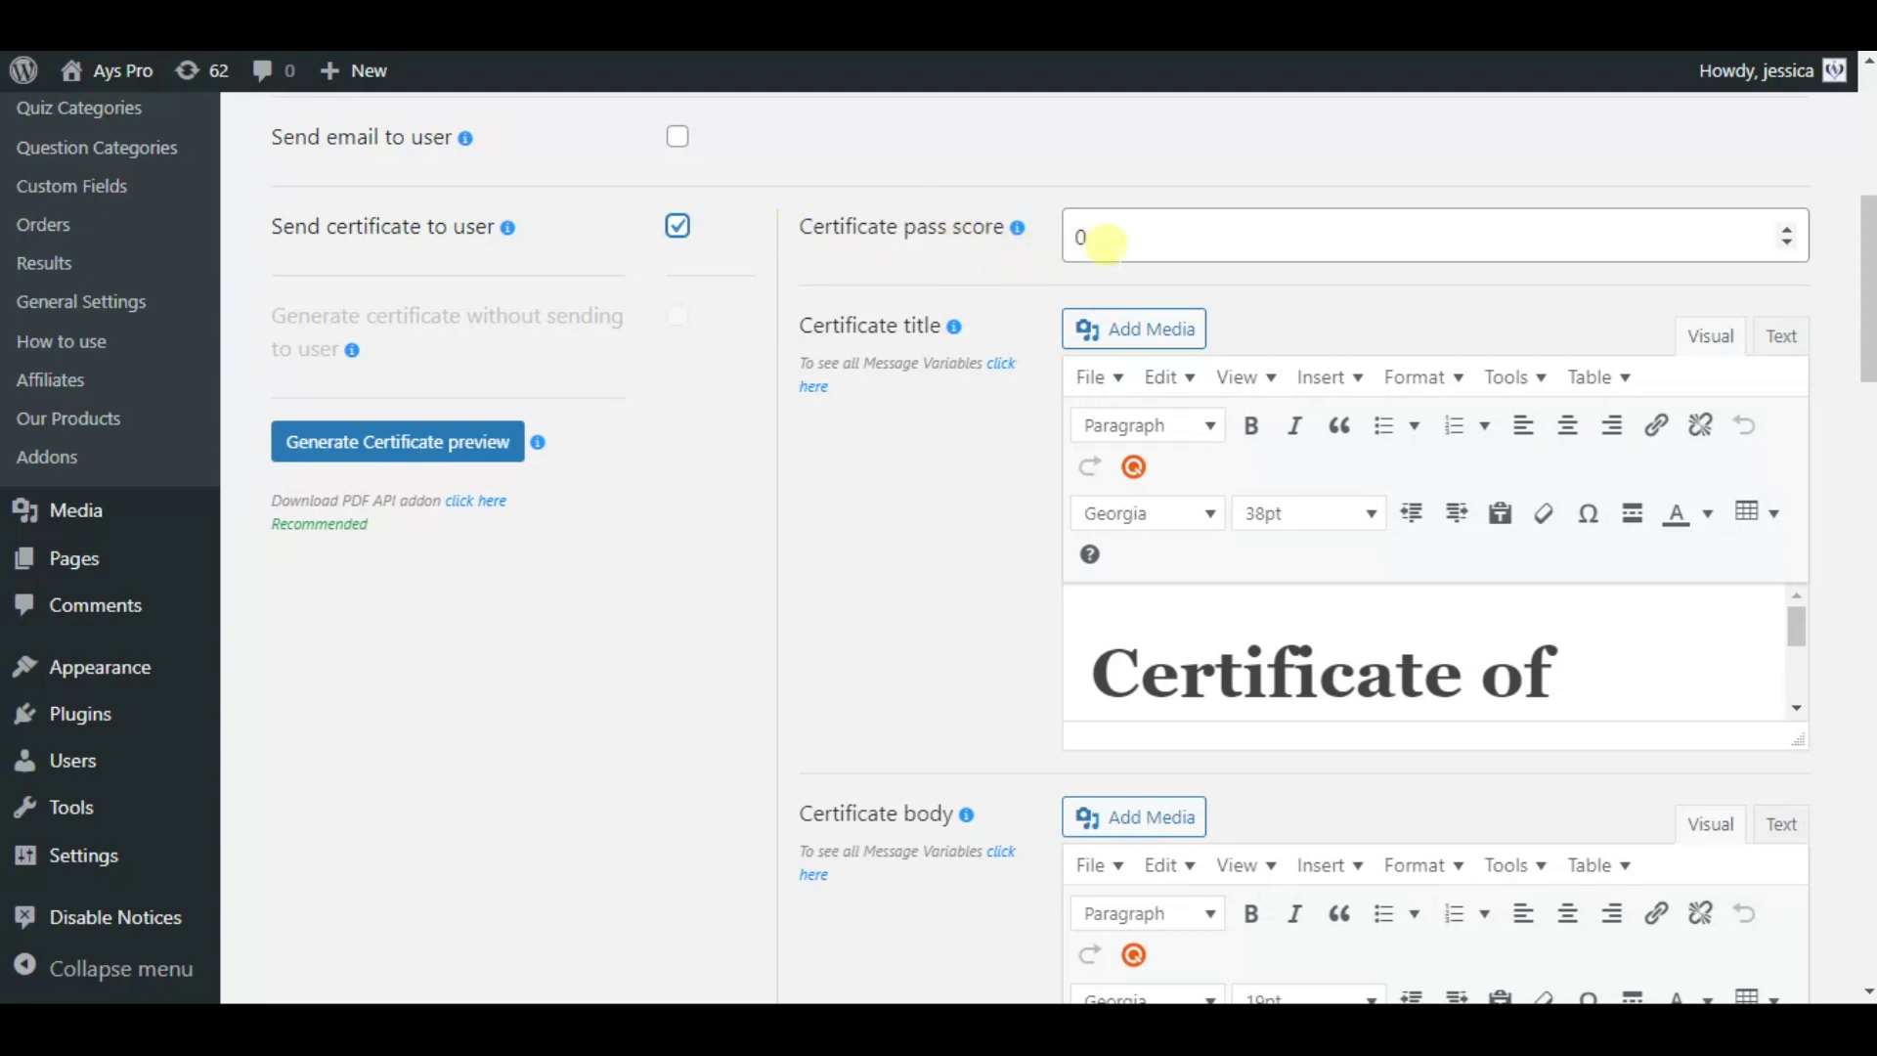
pyautogui.doubleClick(1101, 240)
pyautogui.write('50')
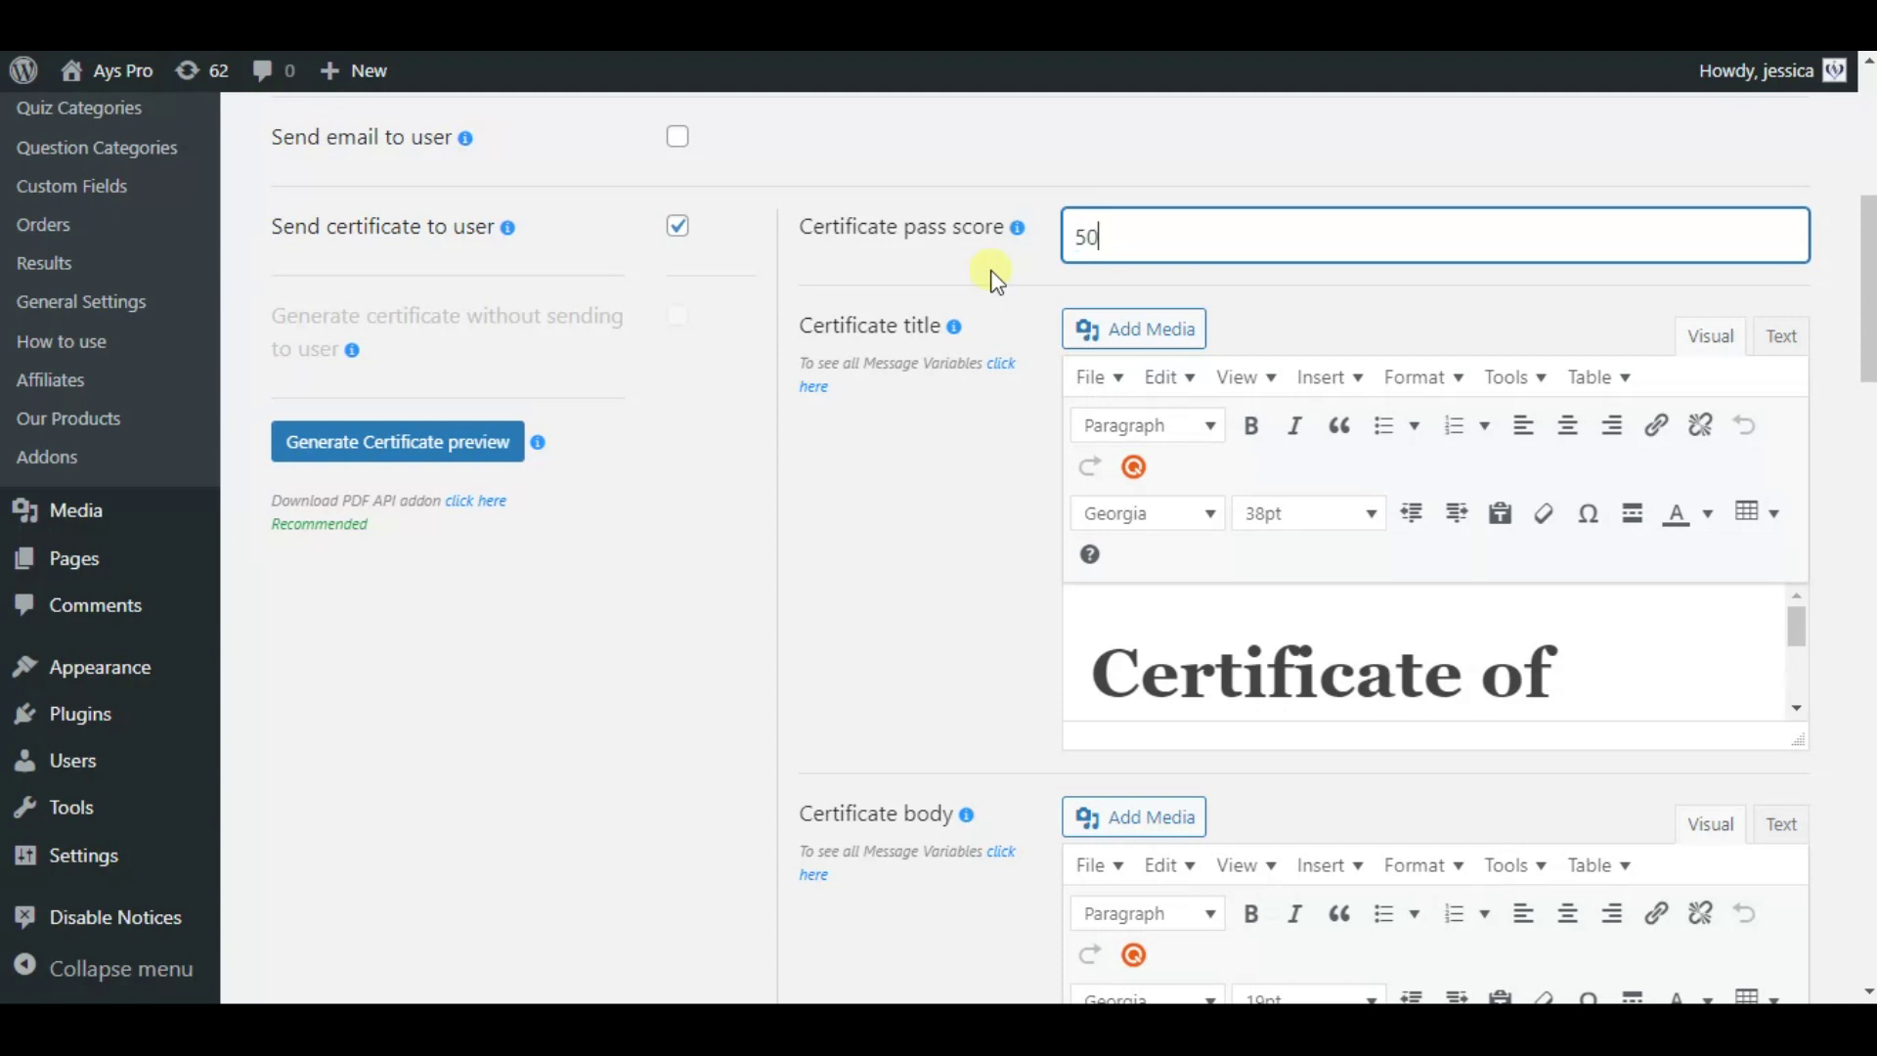
pyautogui.click(996, 282)
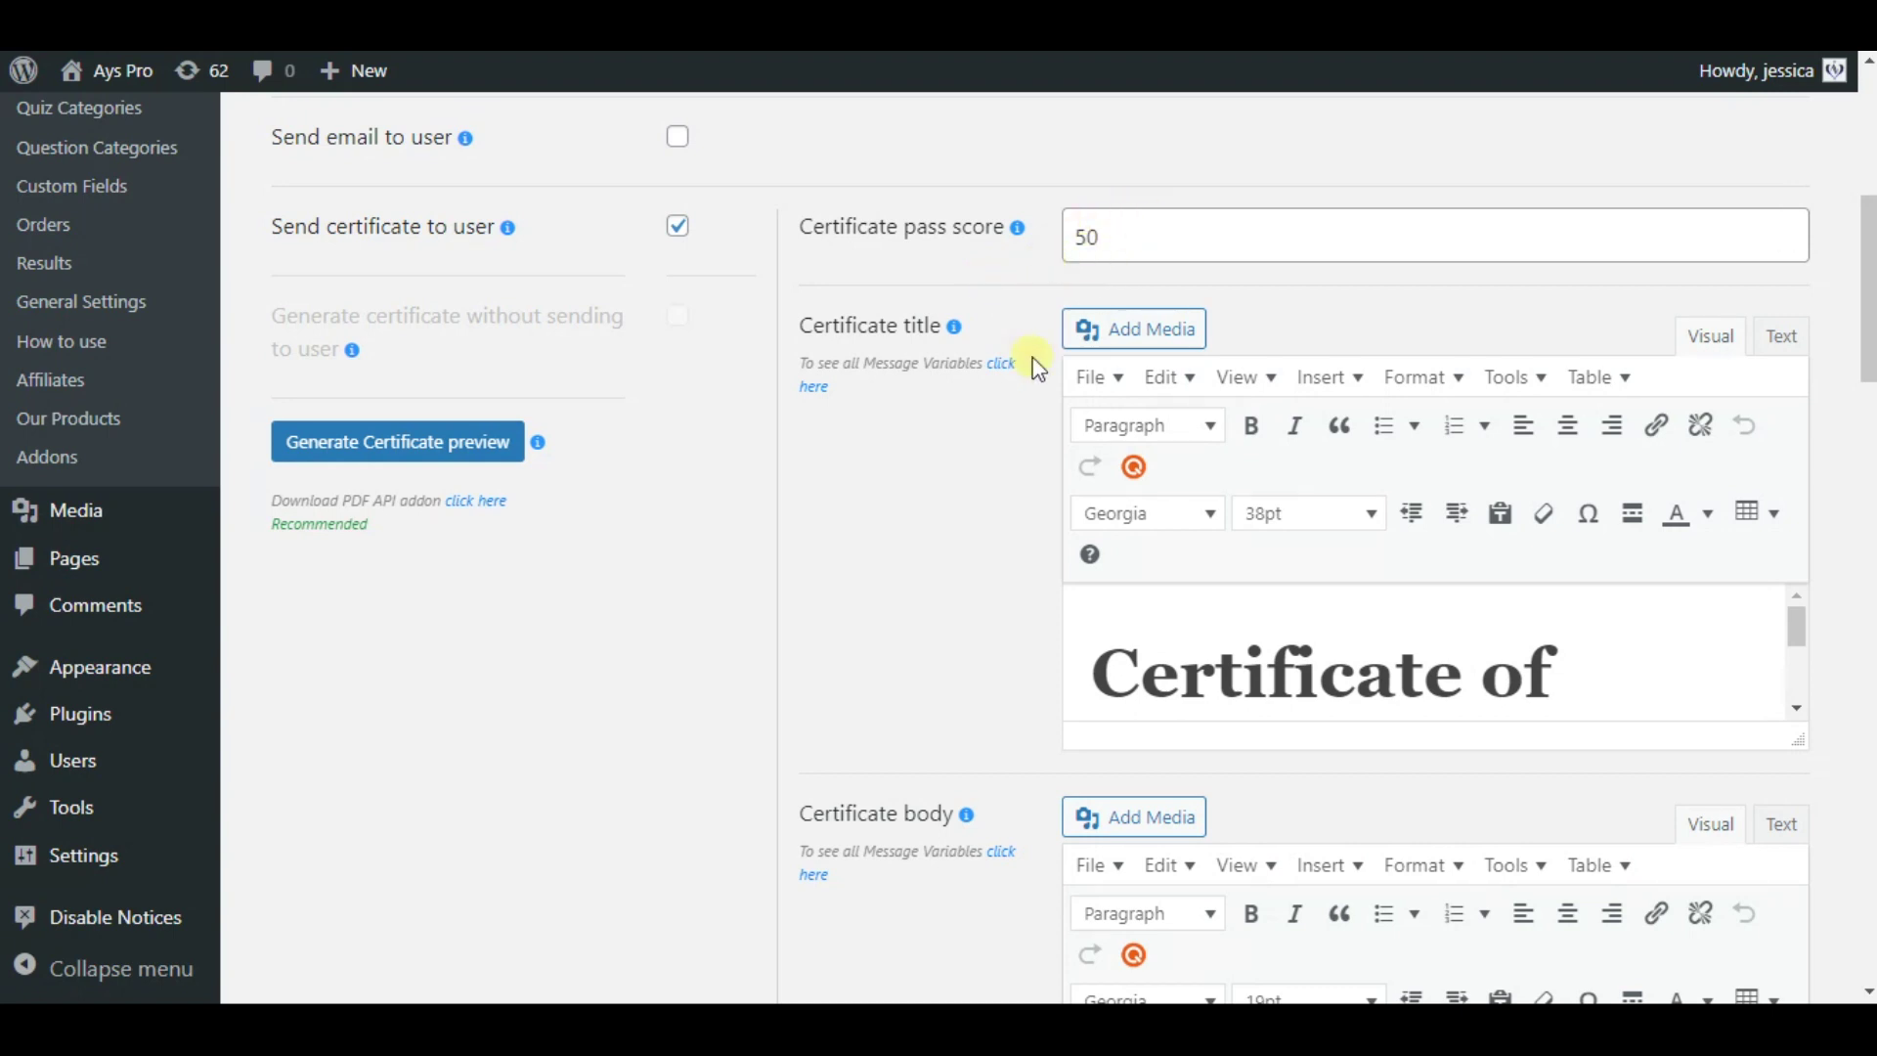
pyautogui.scroll(1, 909, 630)
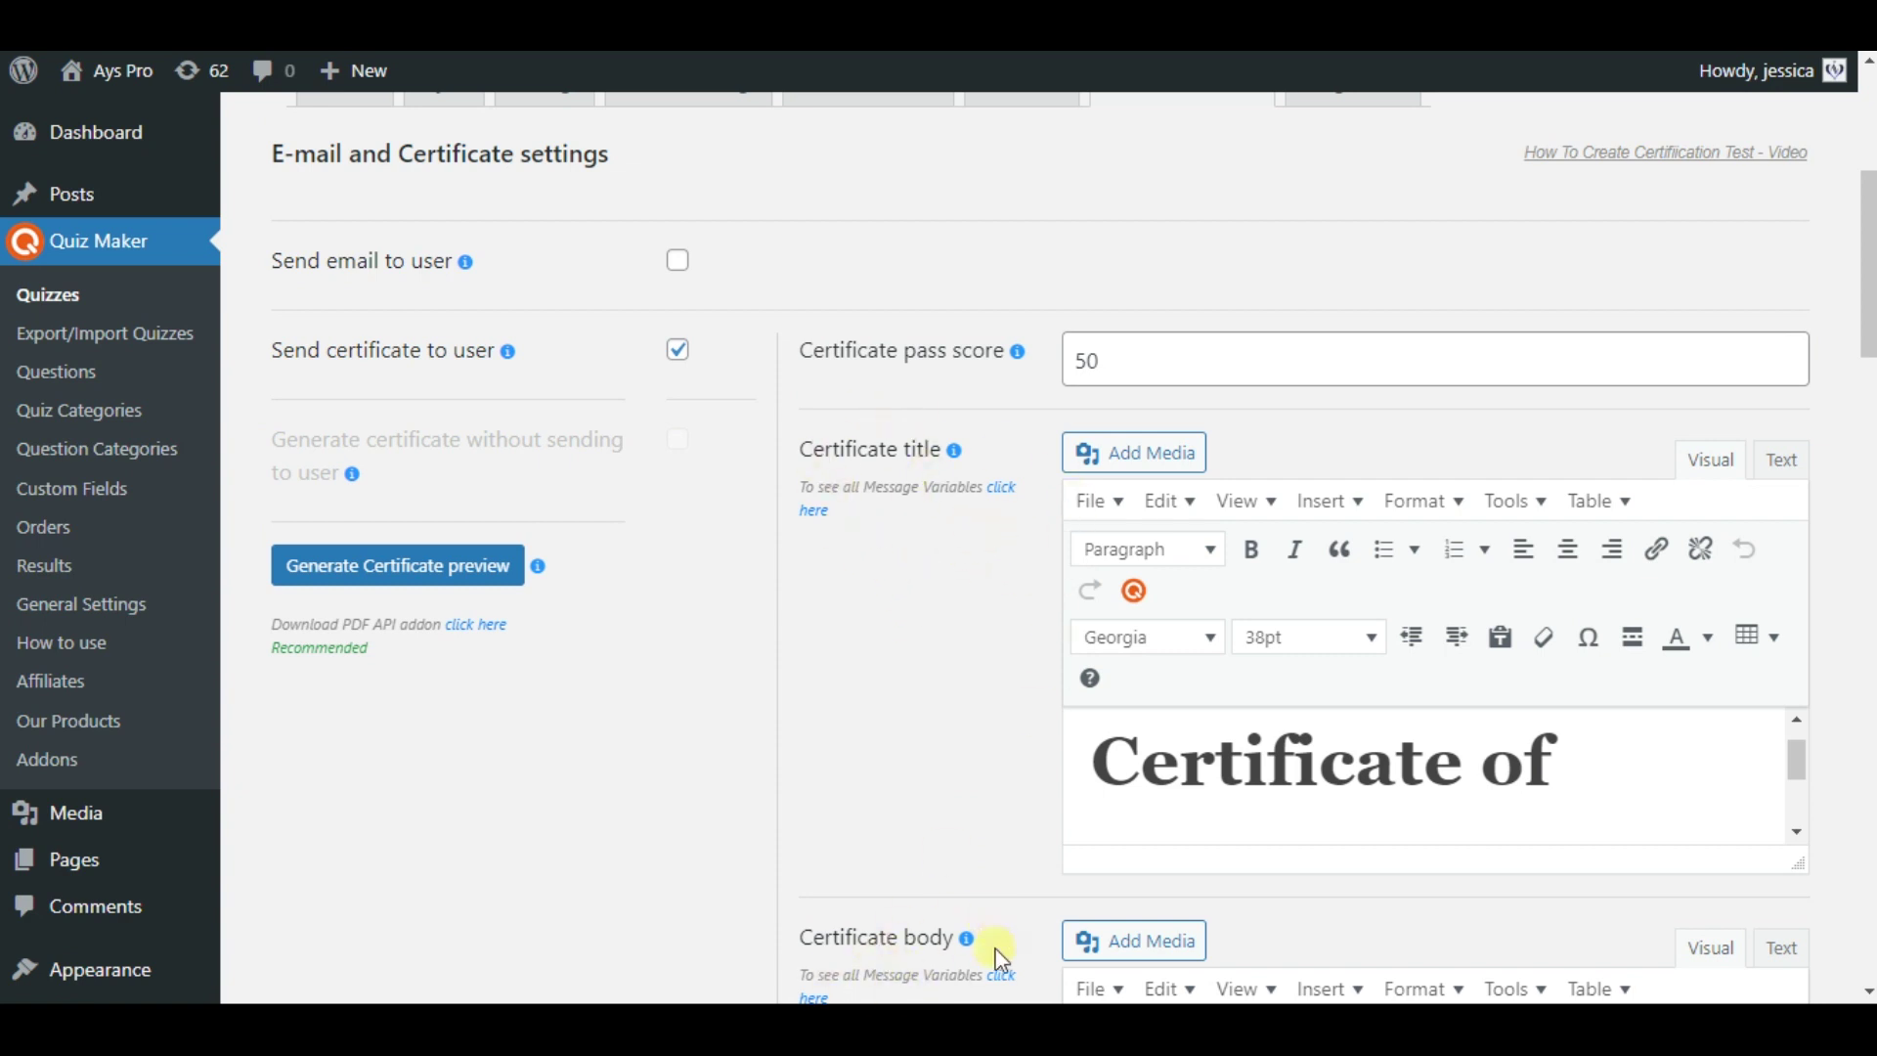
pyautogui.moveTo(953, 432)
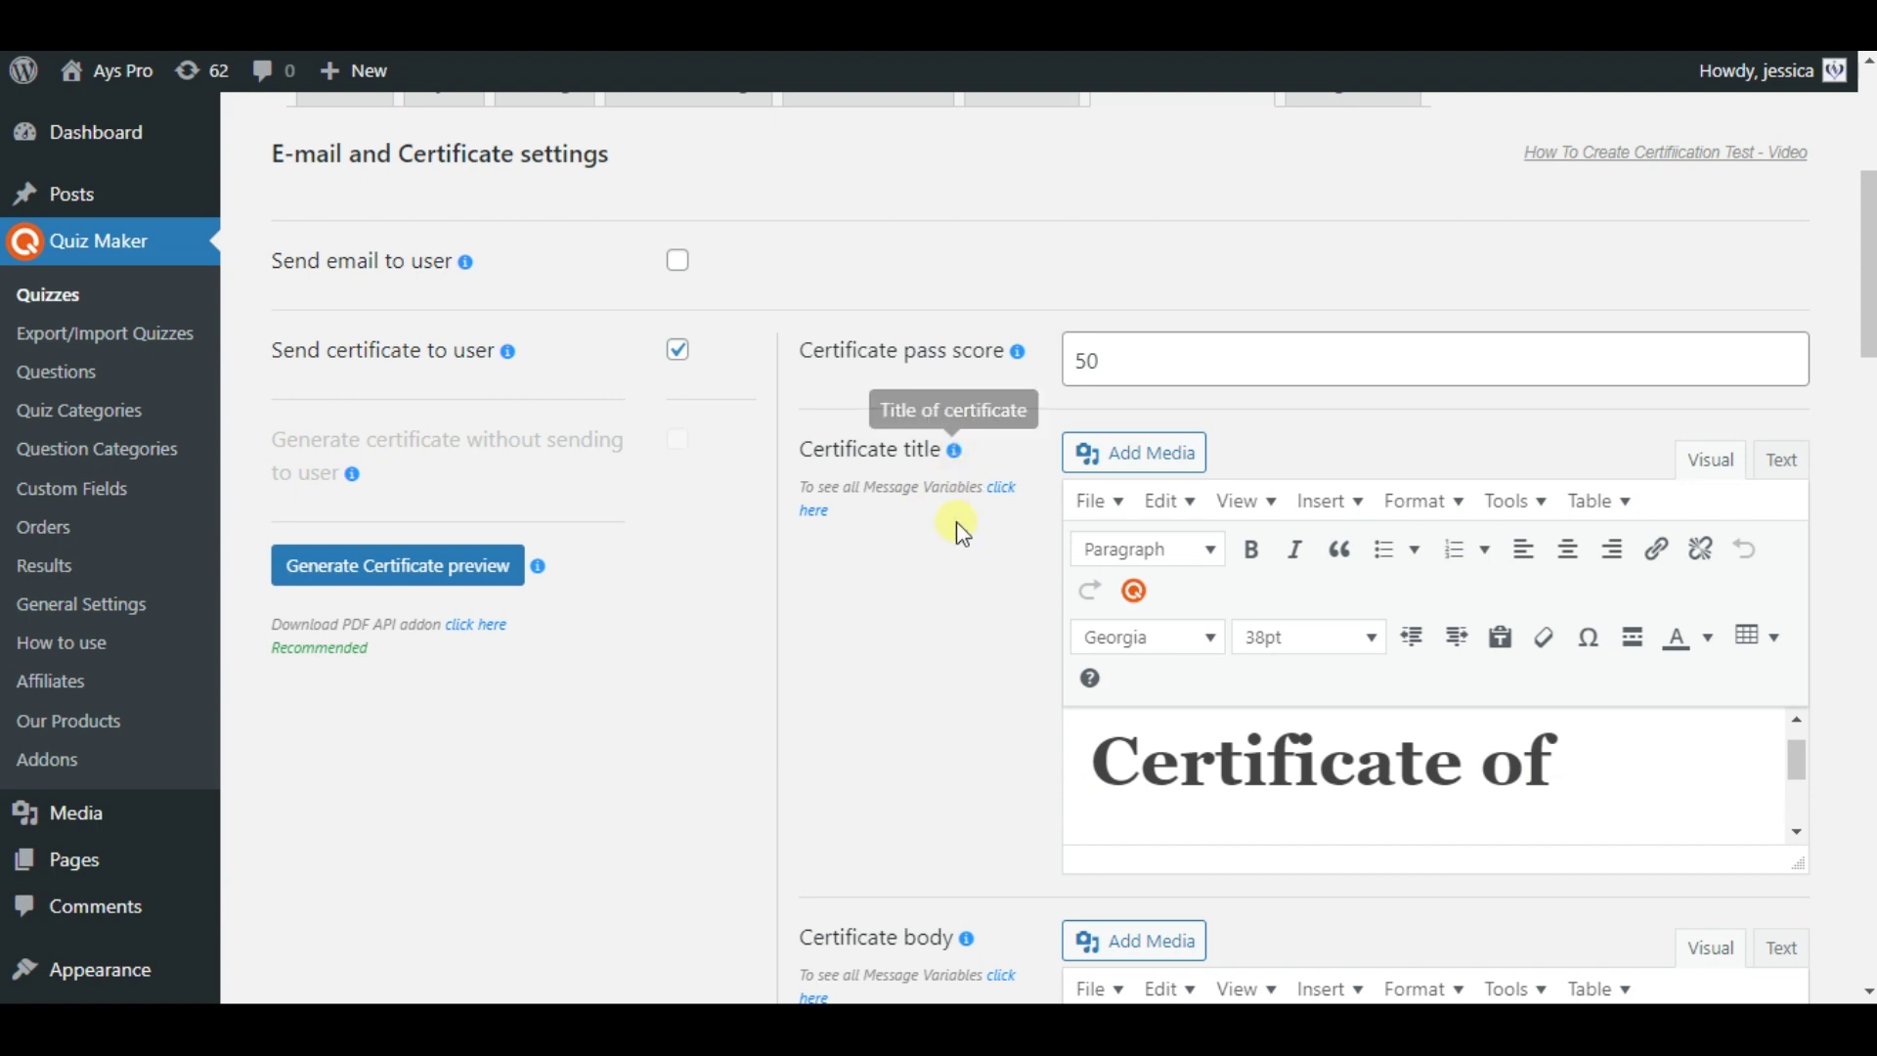
pyautogui.moveTo(1868, 335); pyautogui.dragTo(1868, 408)
pyautogui.scroll(-1, 1554, 393)
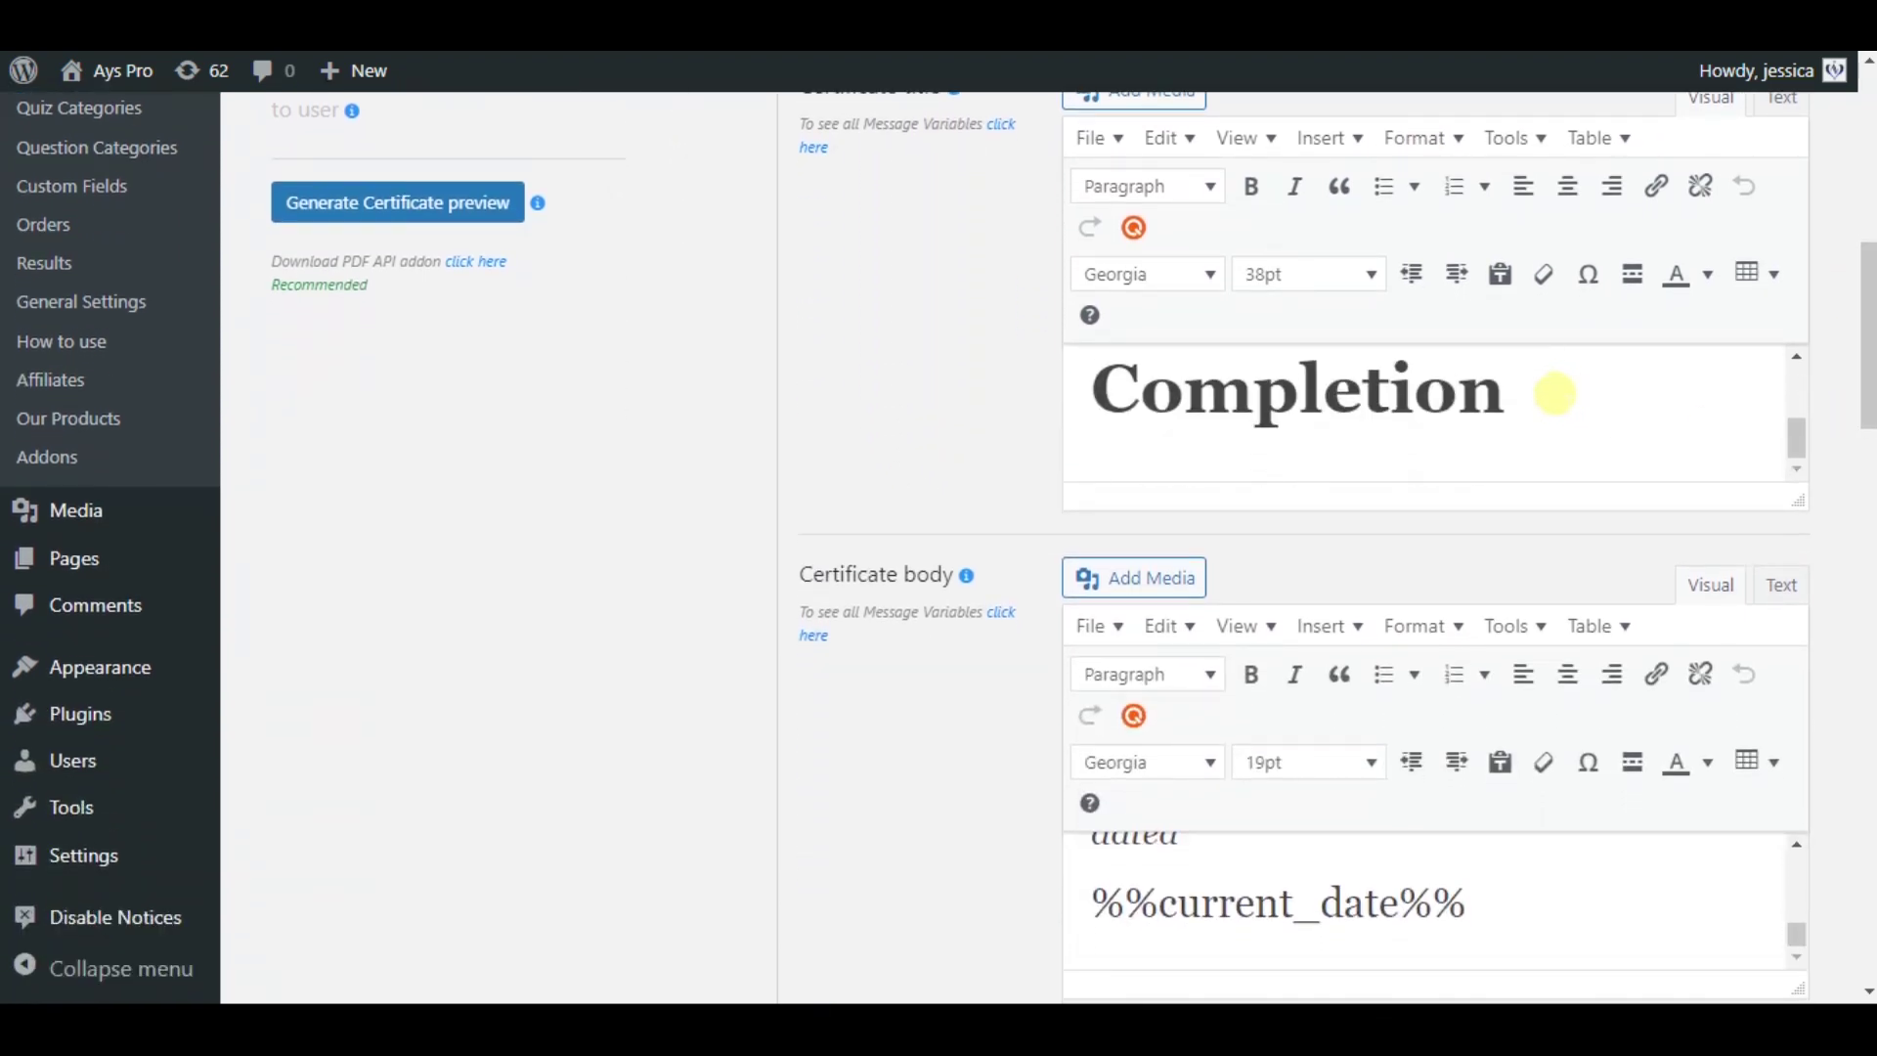
pyautogui.moveTo(1868, 408); pyautogui.dragTo(1868, 391)
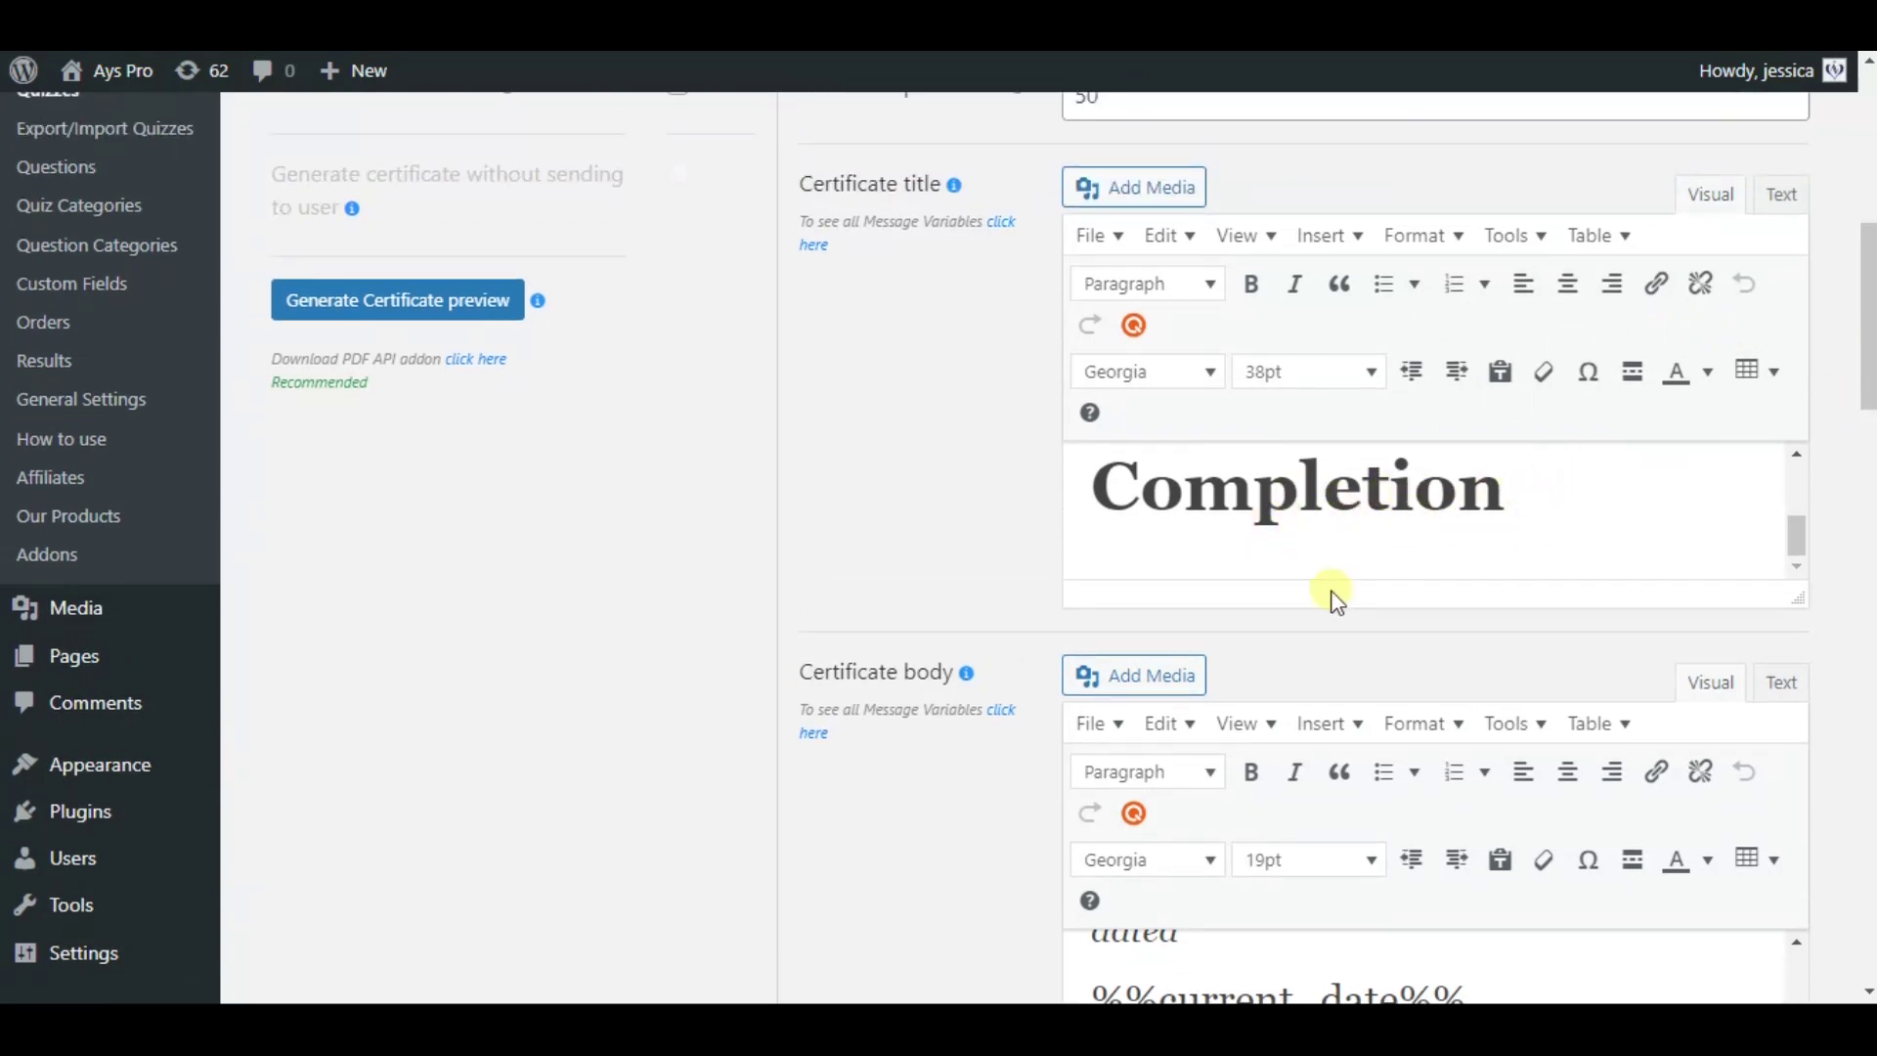
pyautogui.moveTo(1868, 316); pyautogui.dragTo(1868, 393)
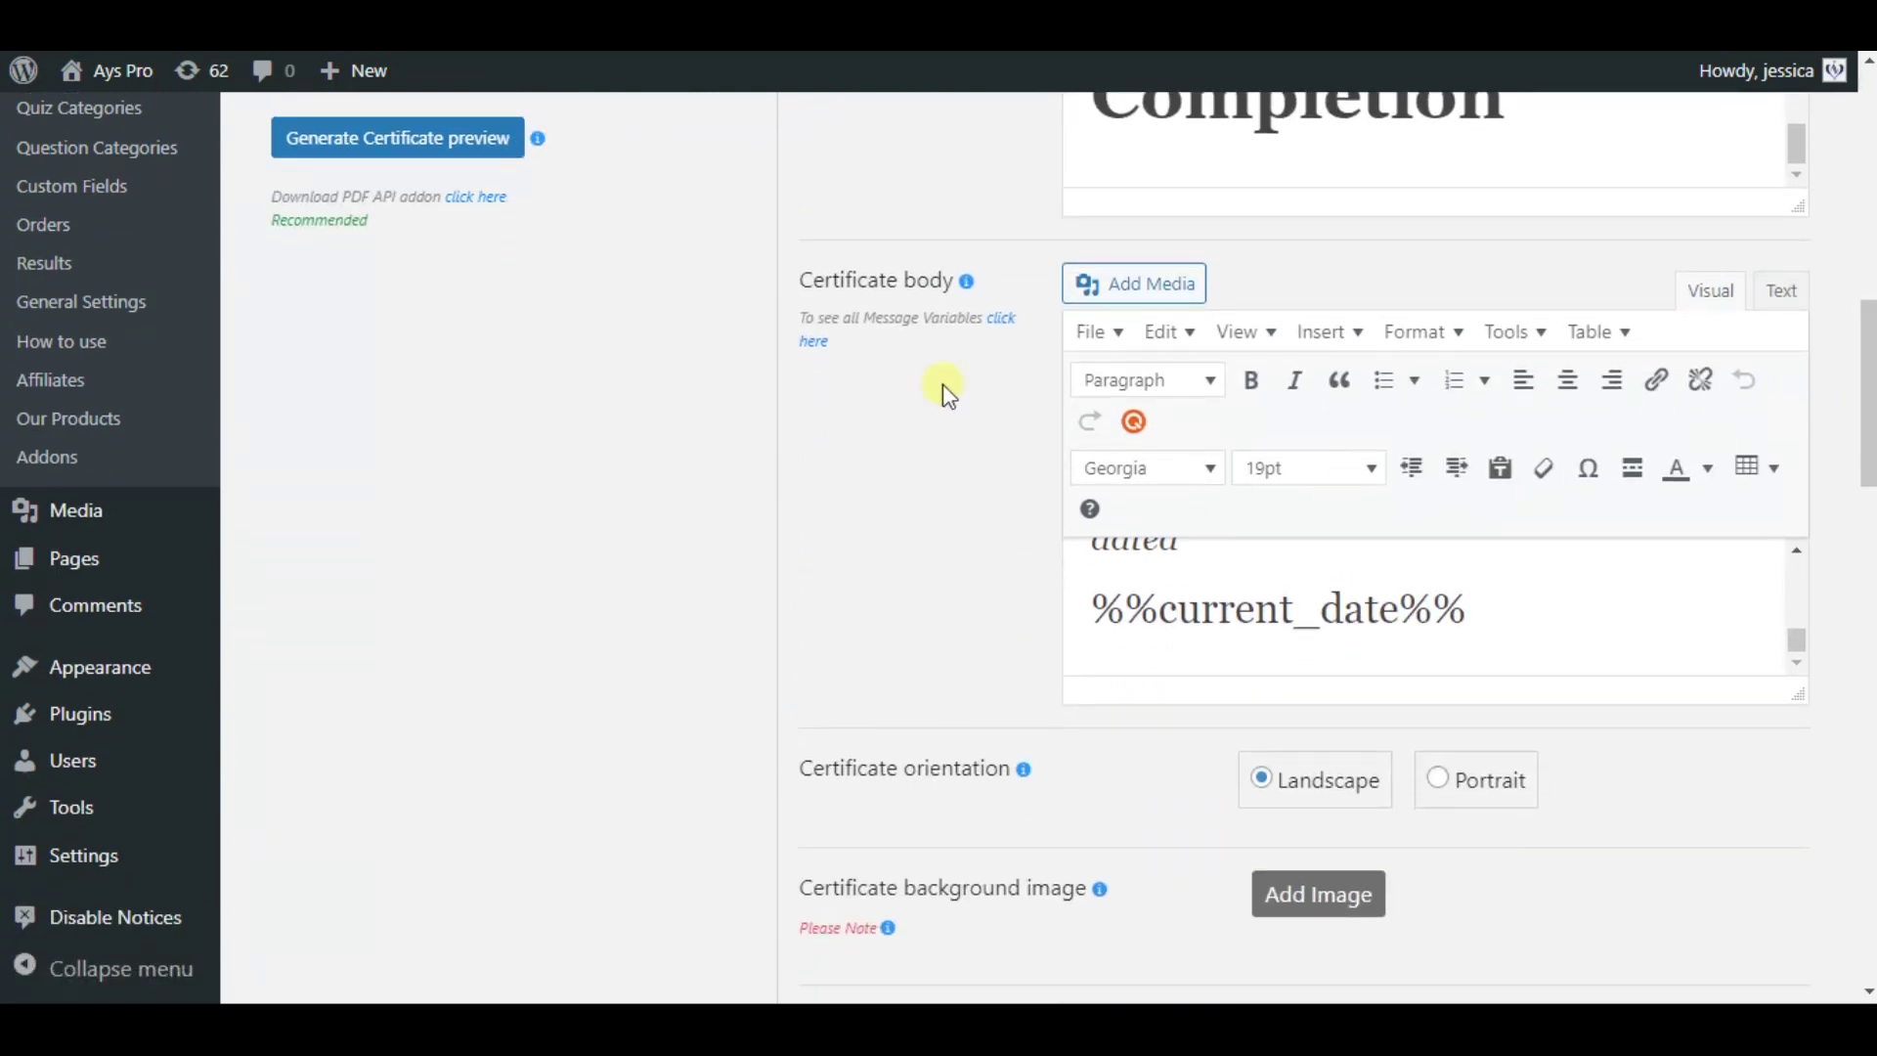
pyautogui.scroll(2, 1398, 665)
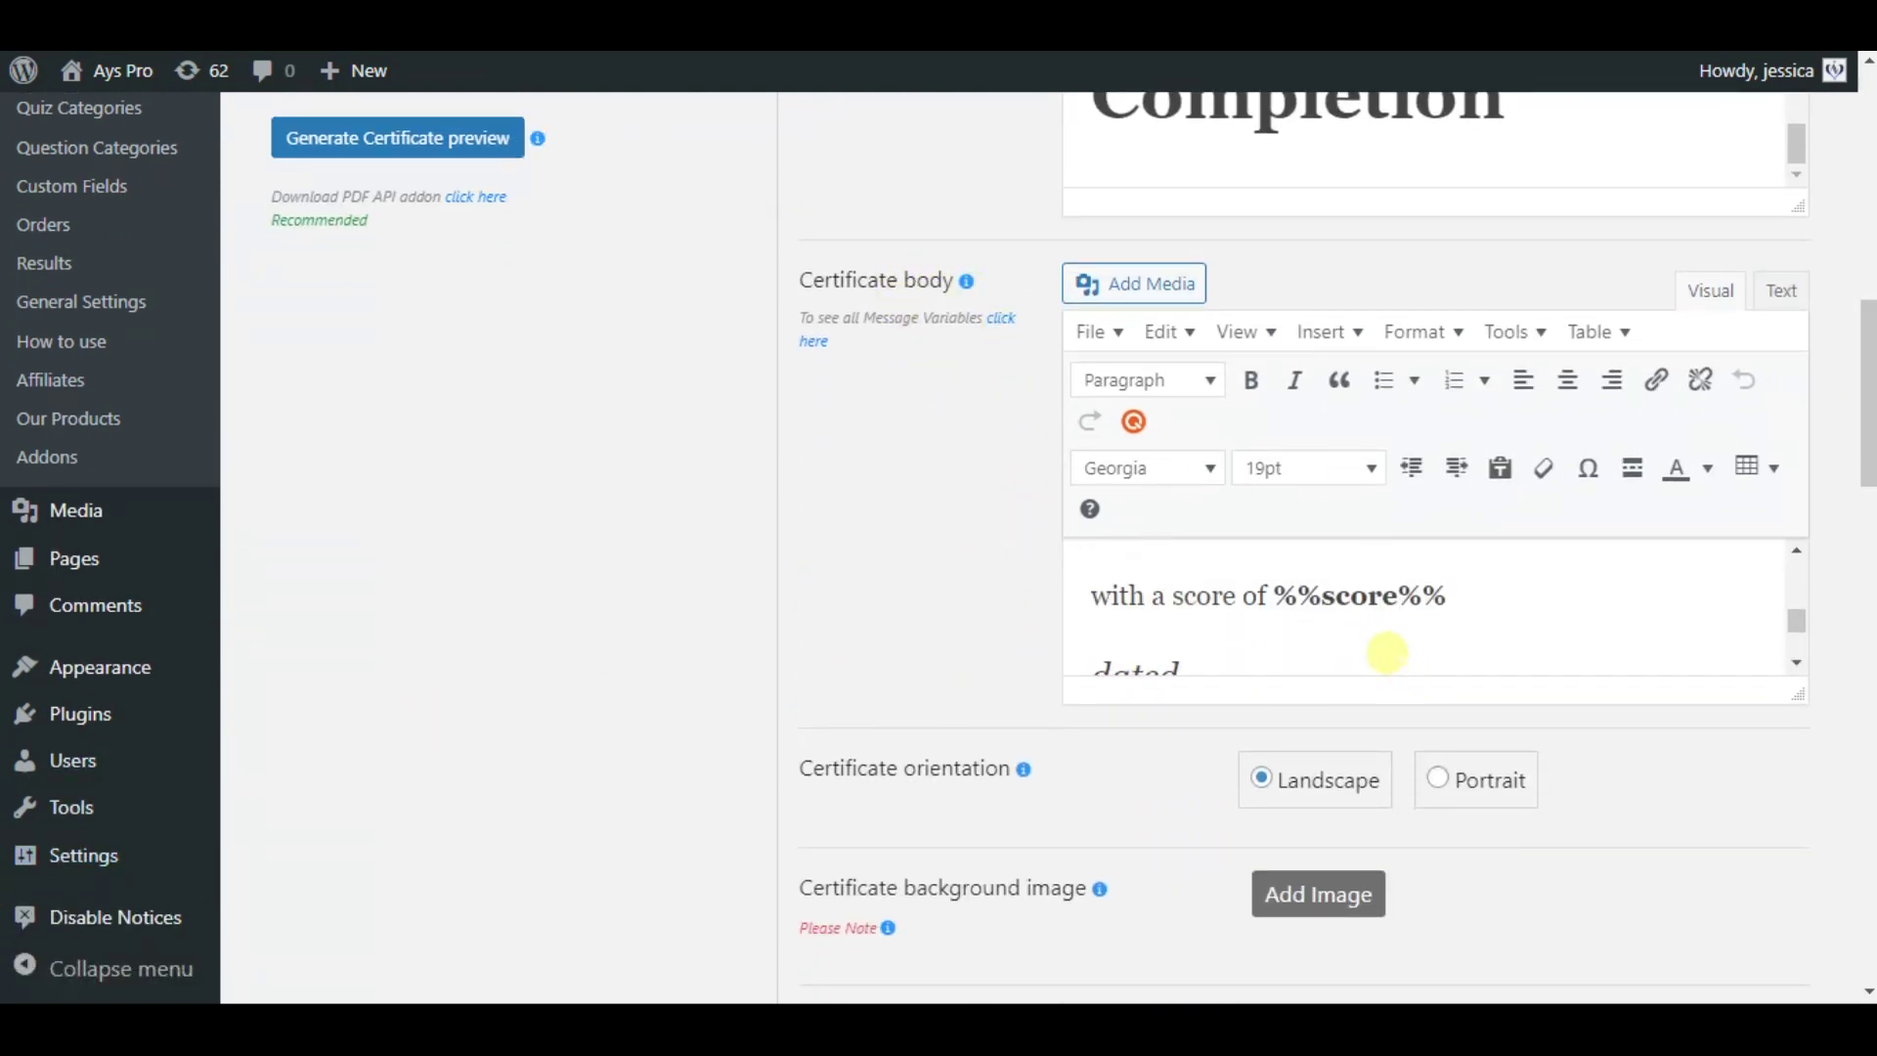
pyautogui.scroll(2, 1368, 640)
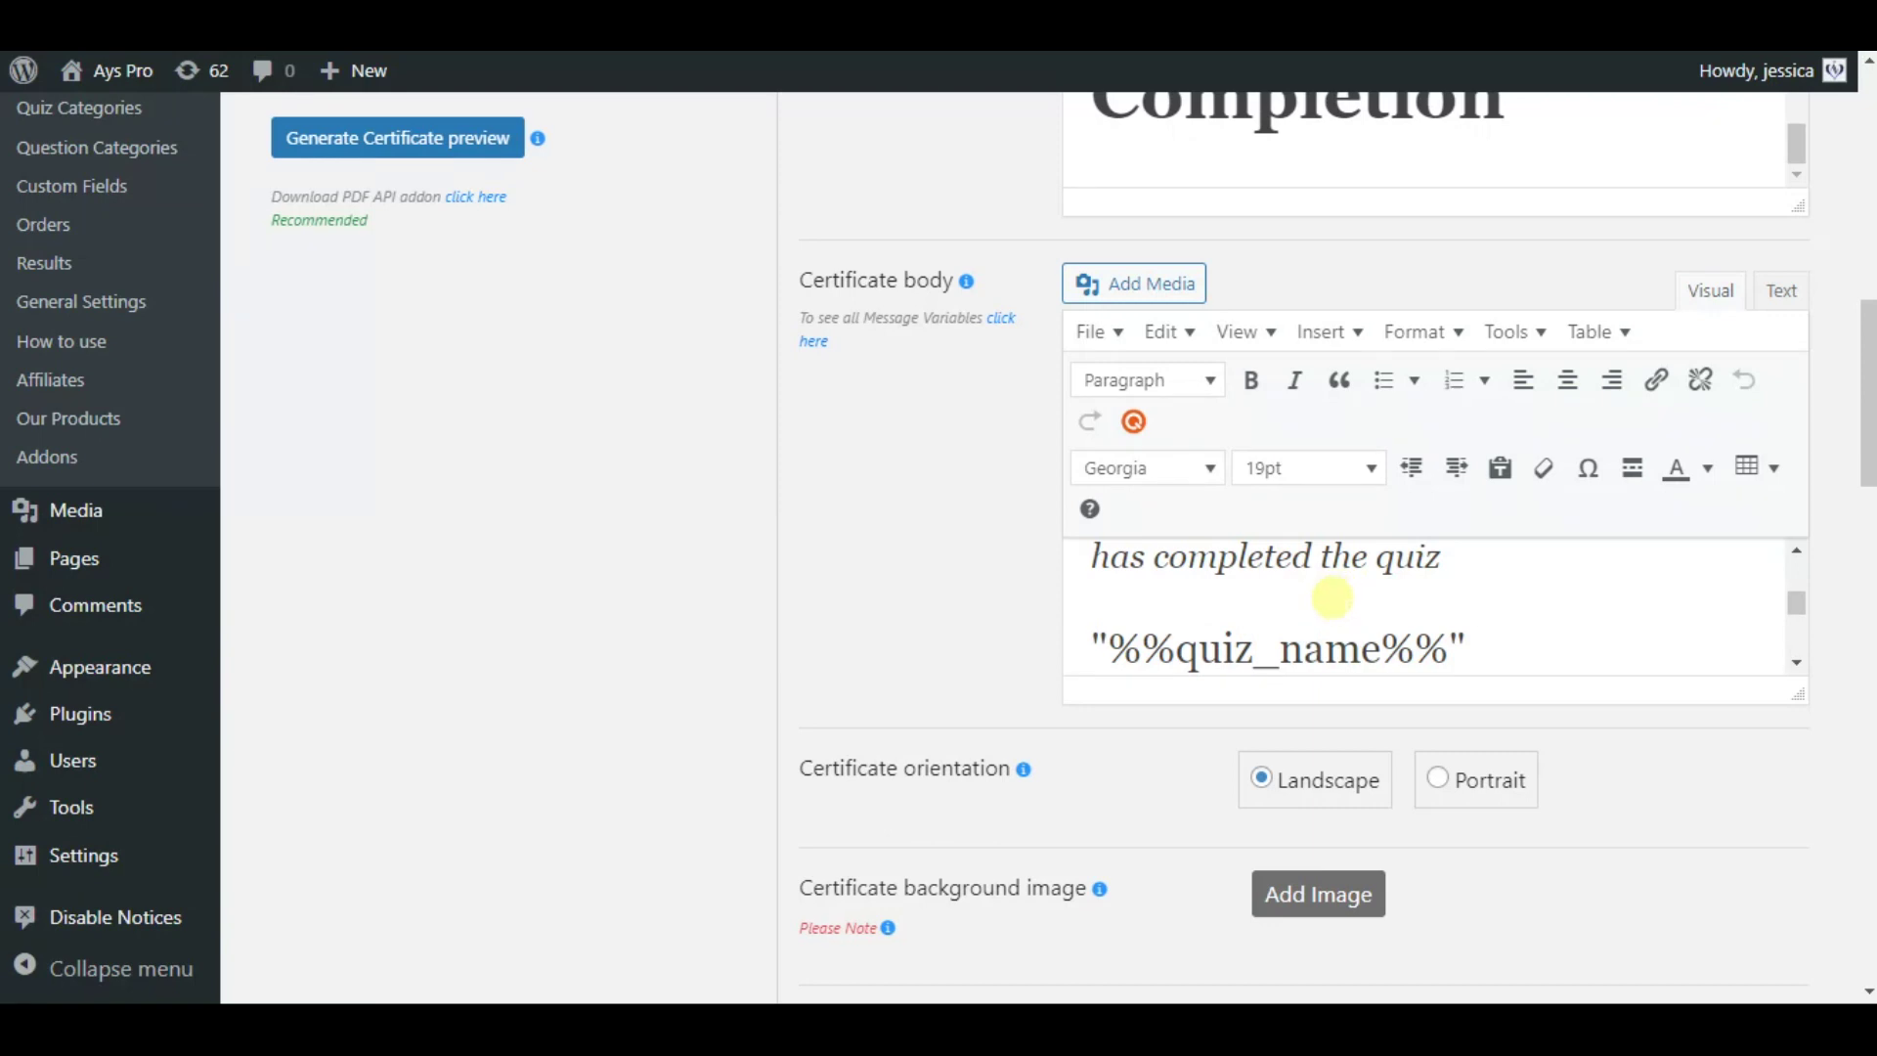
pyautogui.scroll(-1, 1331, 596)
pyautogui.scroll(3, 1324, 611)
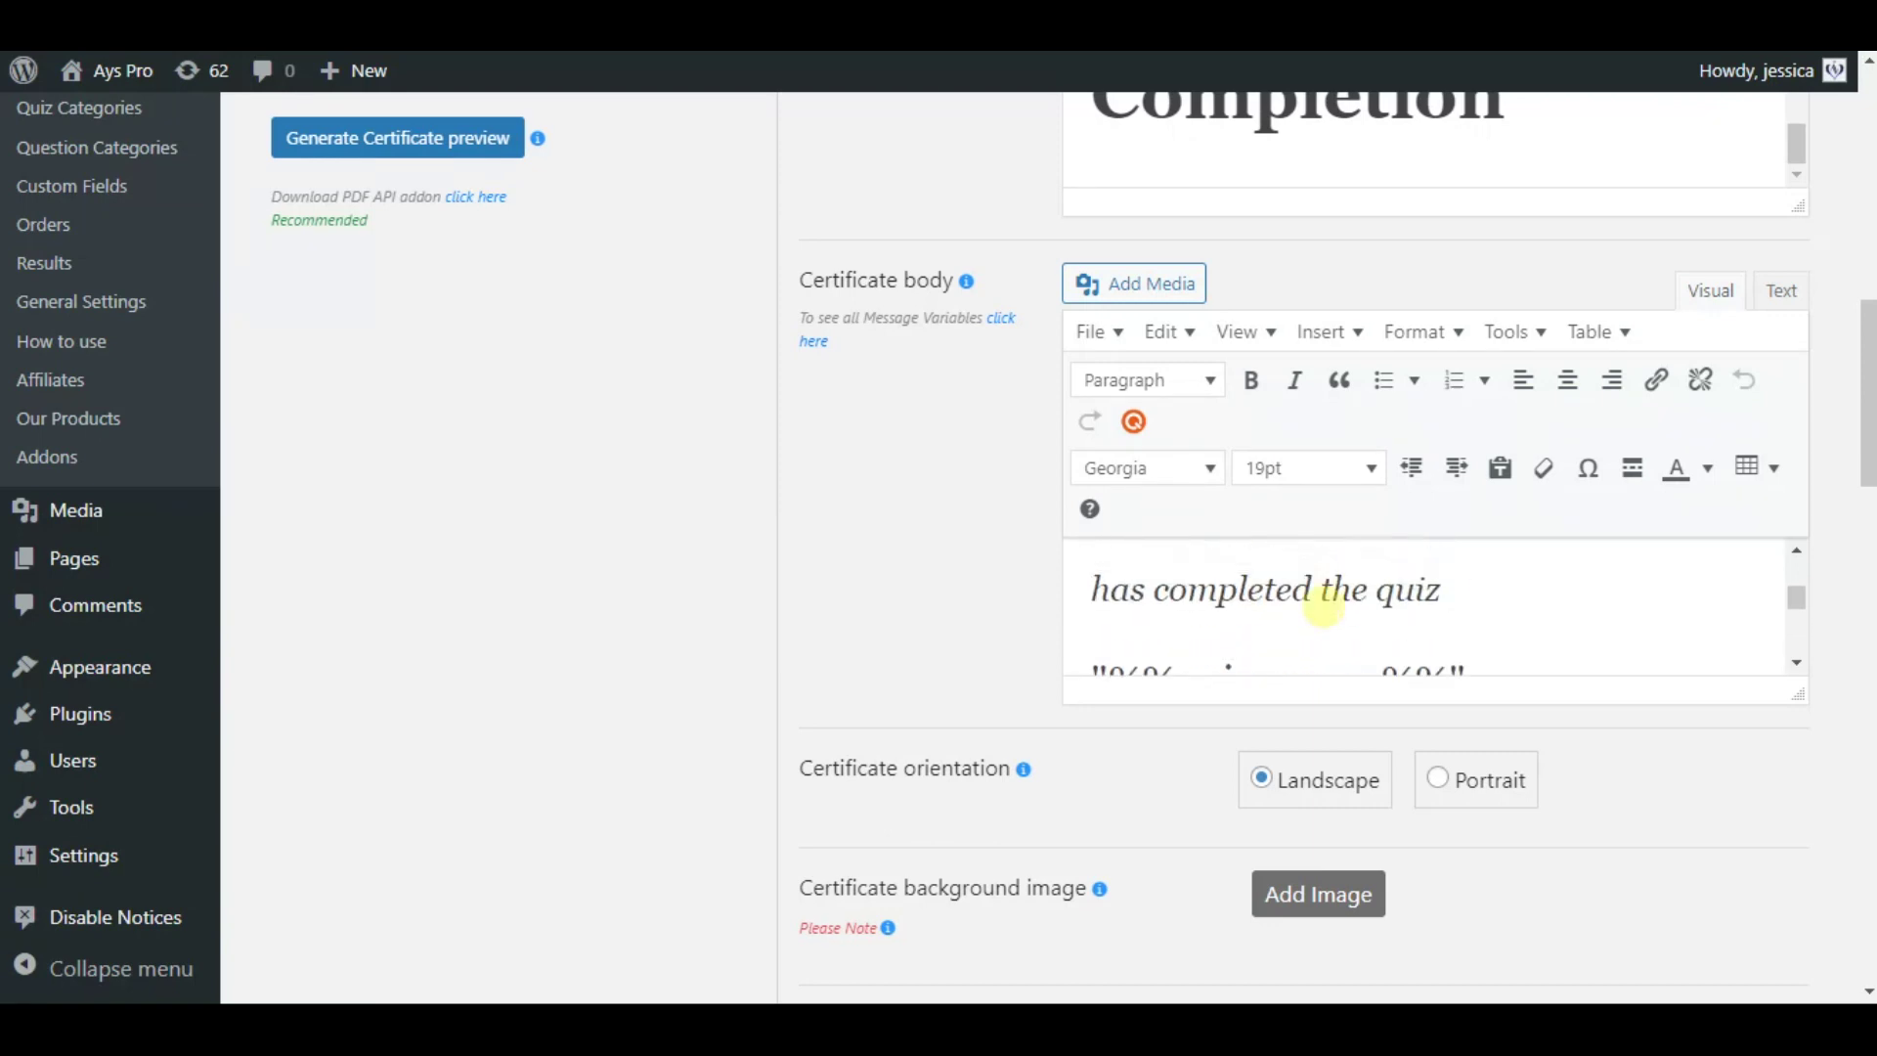
pyautogui.scroll(-2, 1446, 590)
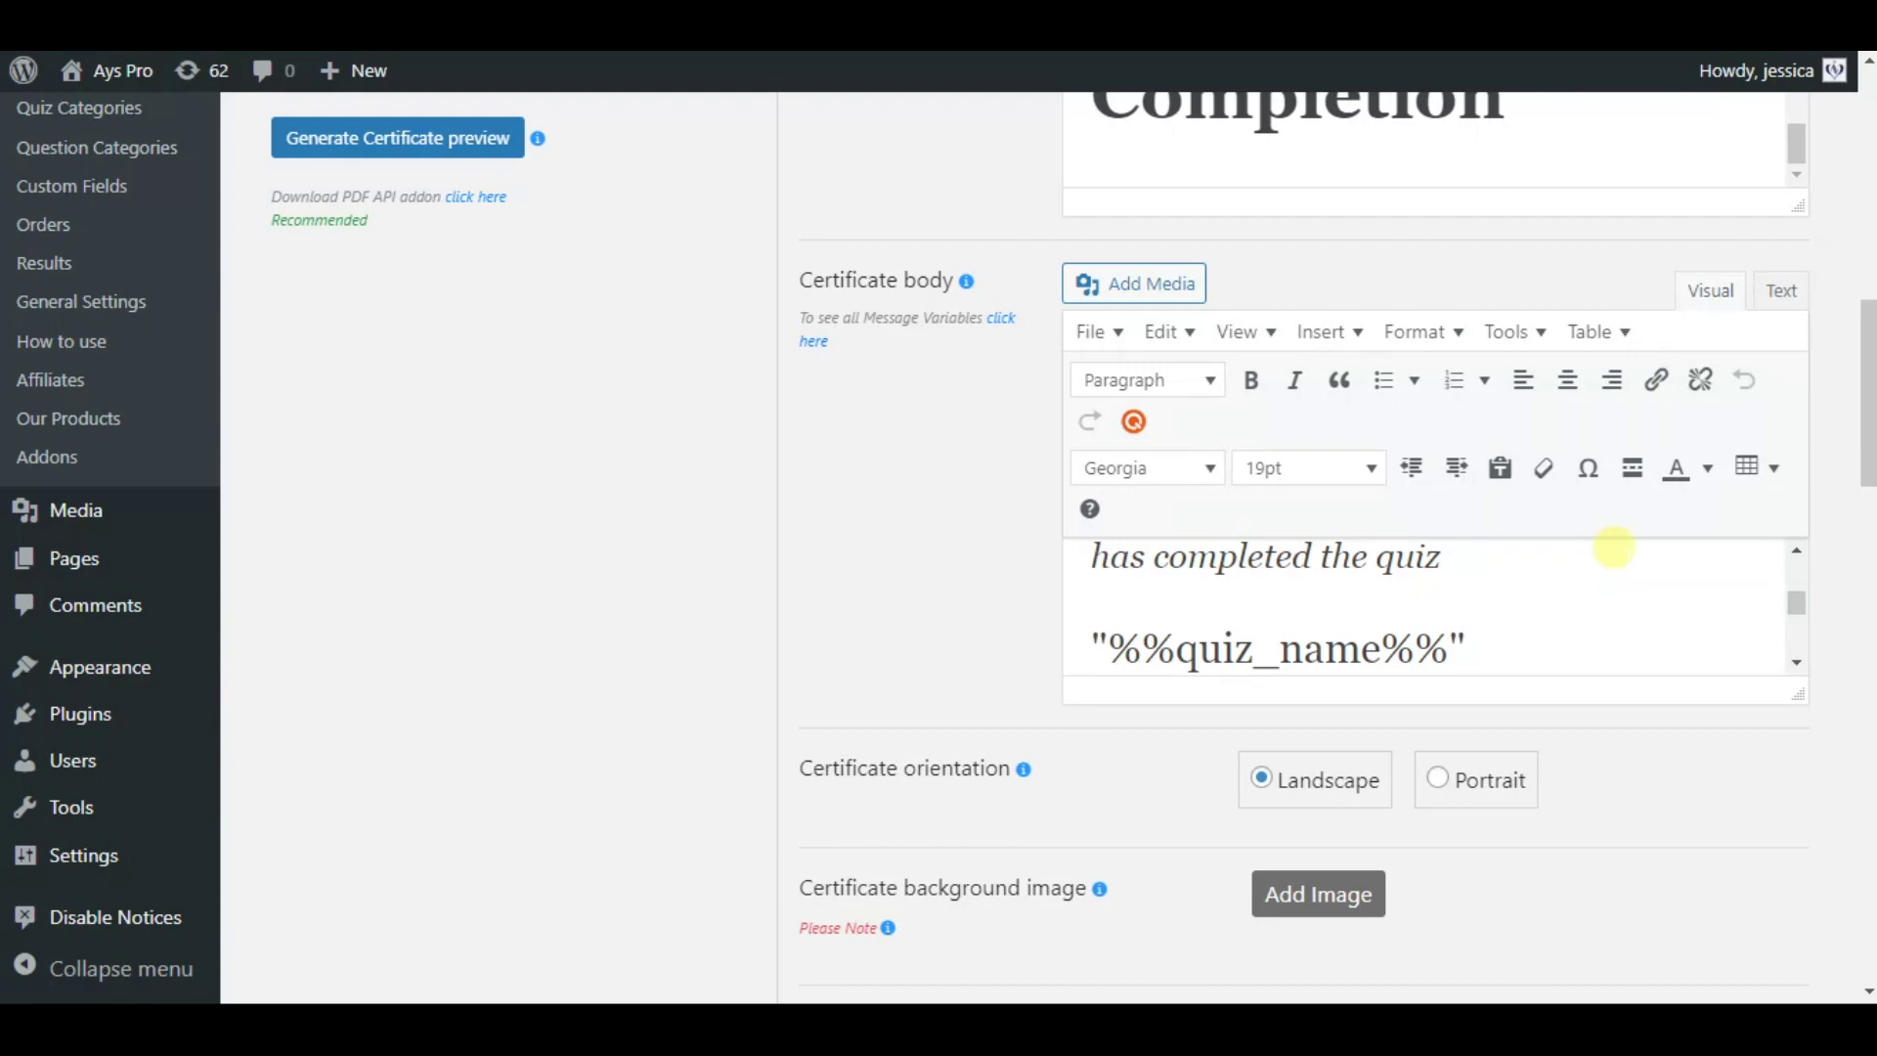
pyautogui.scroll(-2, 1107, 616)
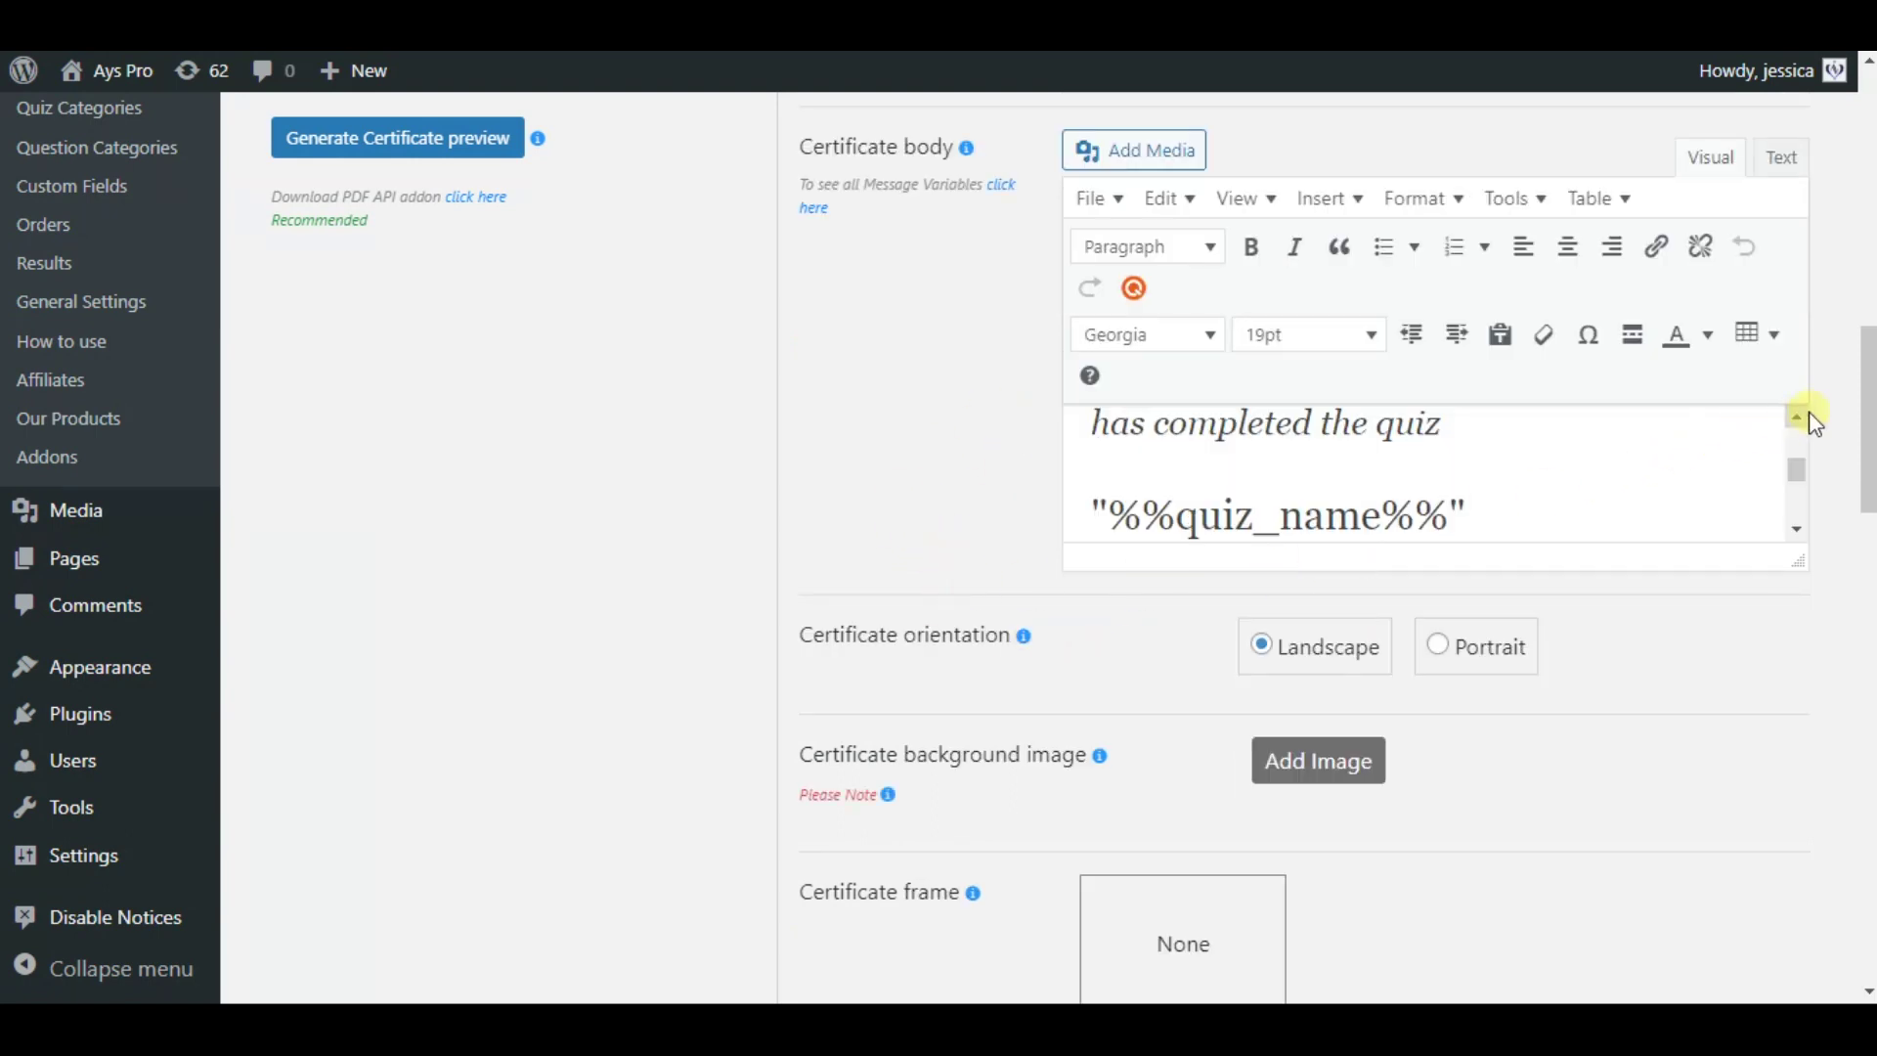
# Pick 'None' under Certificate frame so the certificate has no decorative border.
pyautogui.moveTo(1864, 407); pyautogui.dragTo(1867, 475)
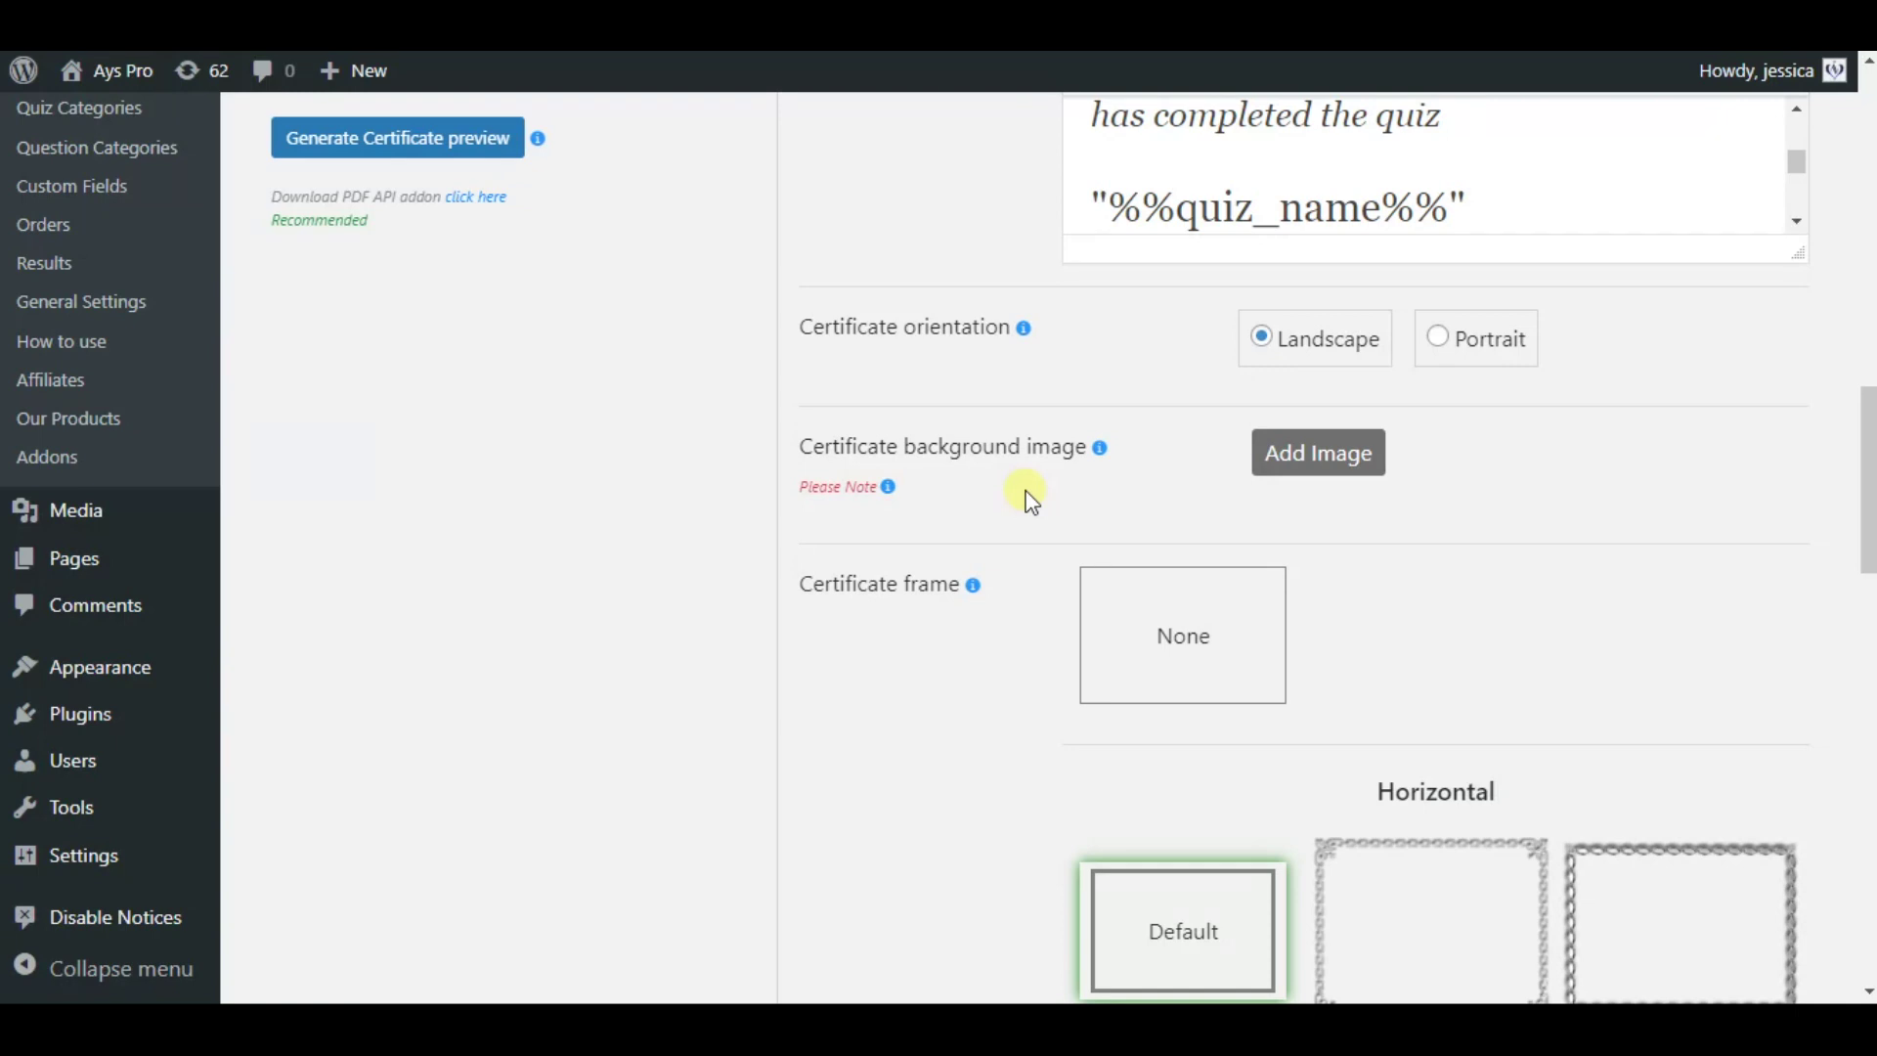
pyautogui.scroll(-2, 1026, 498)
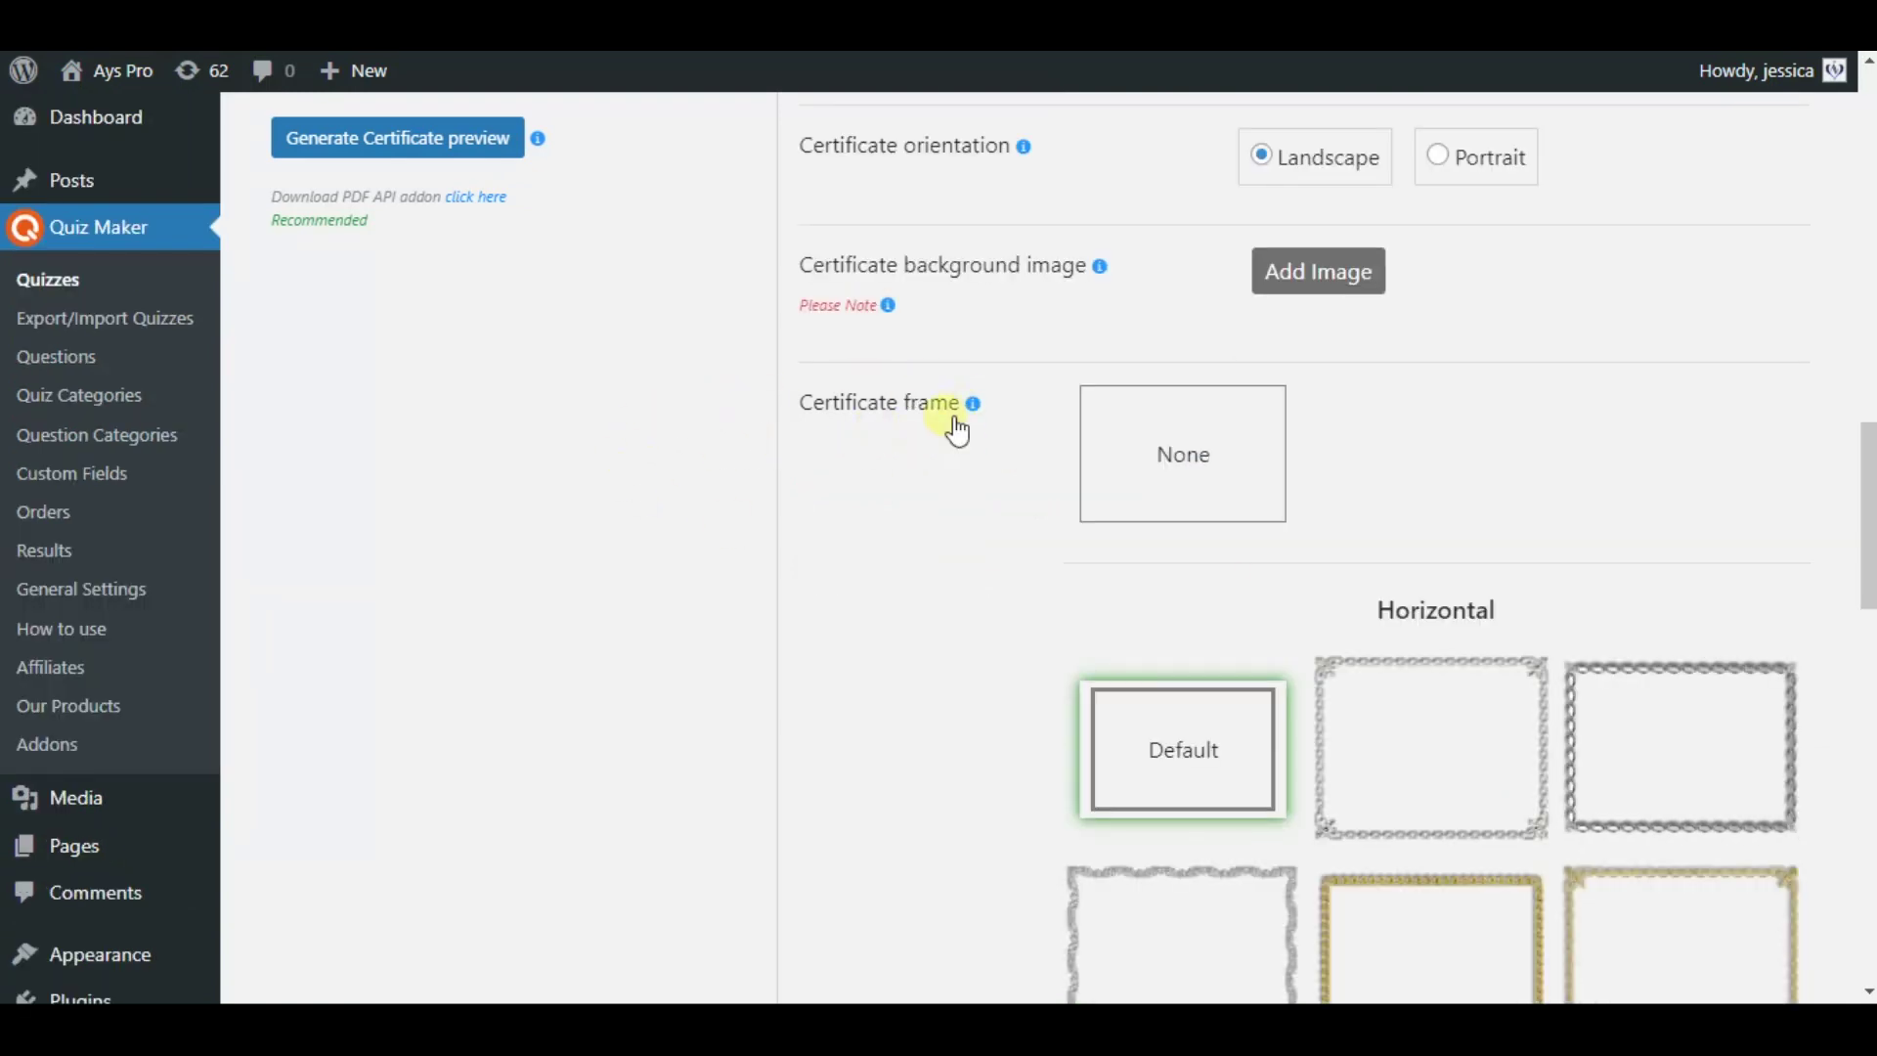
pyautogui.click(1251, 479)
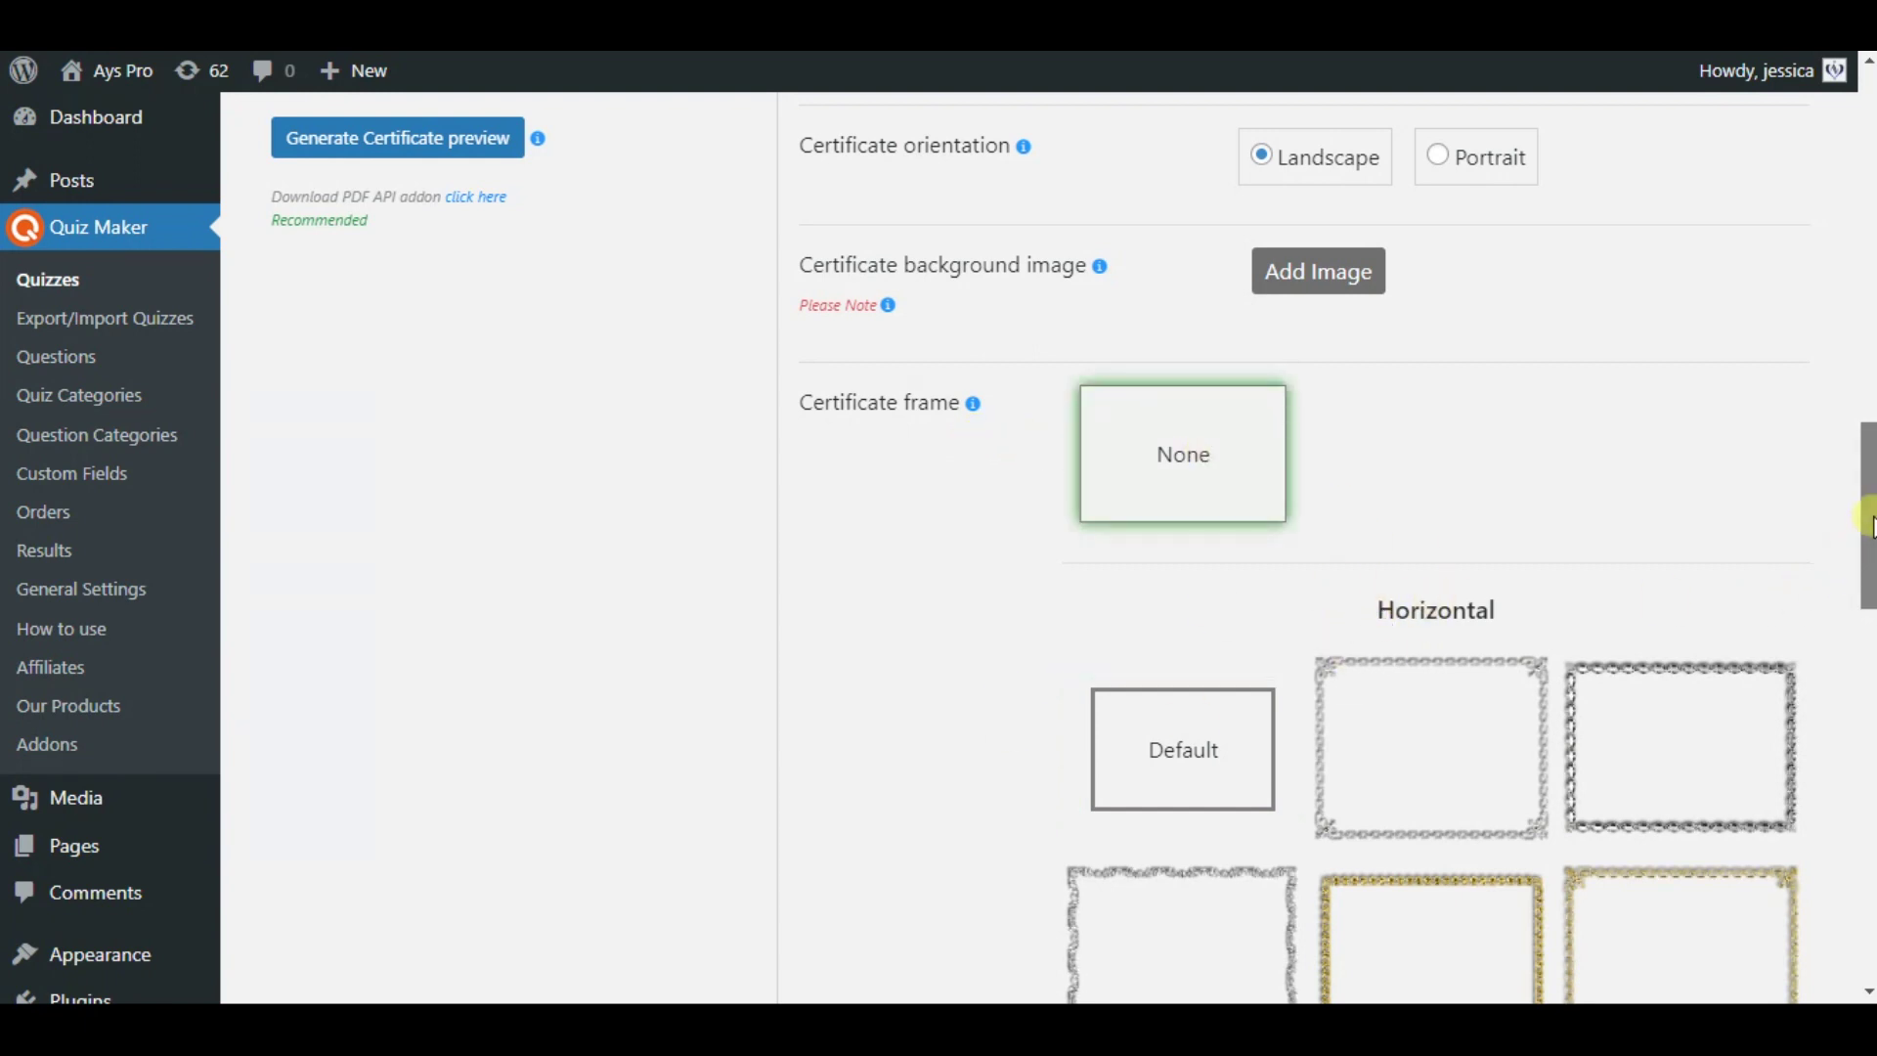
pyautogui.scroll(-2, 1869, 528)
pyautogui.moveTo(1869, 543); pyautogui.dragTo(1847, 783)
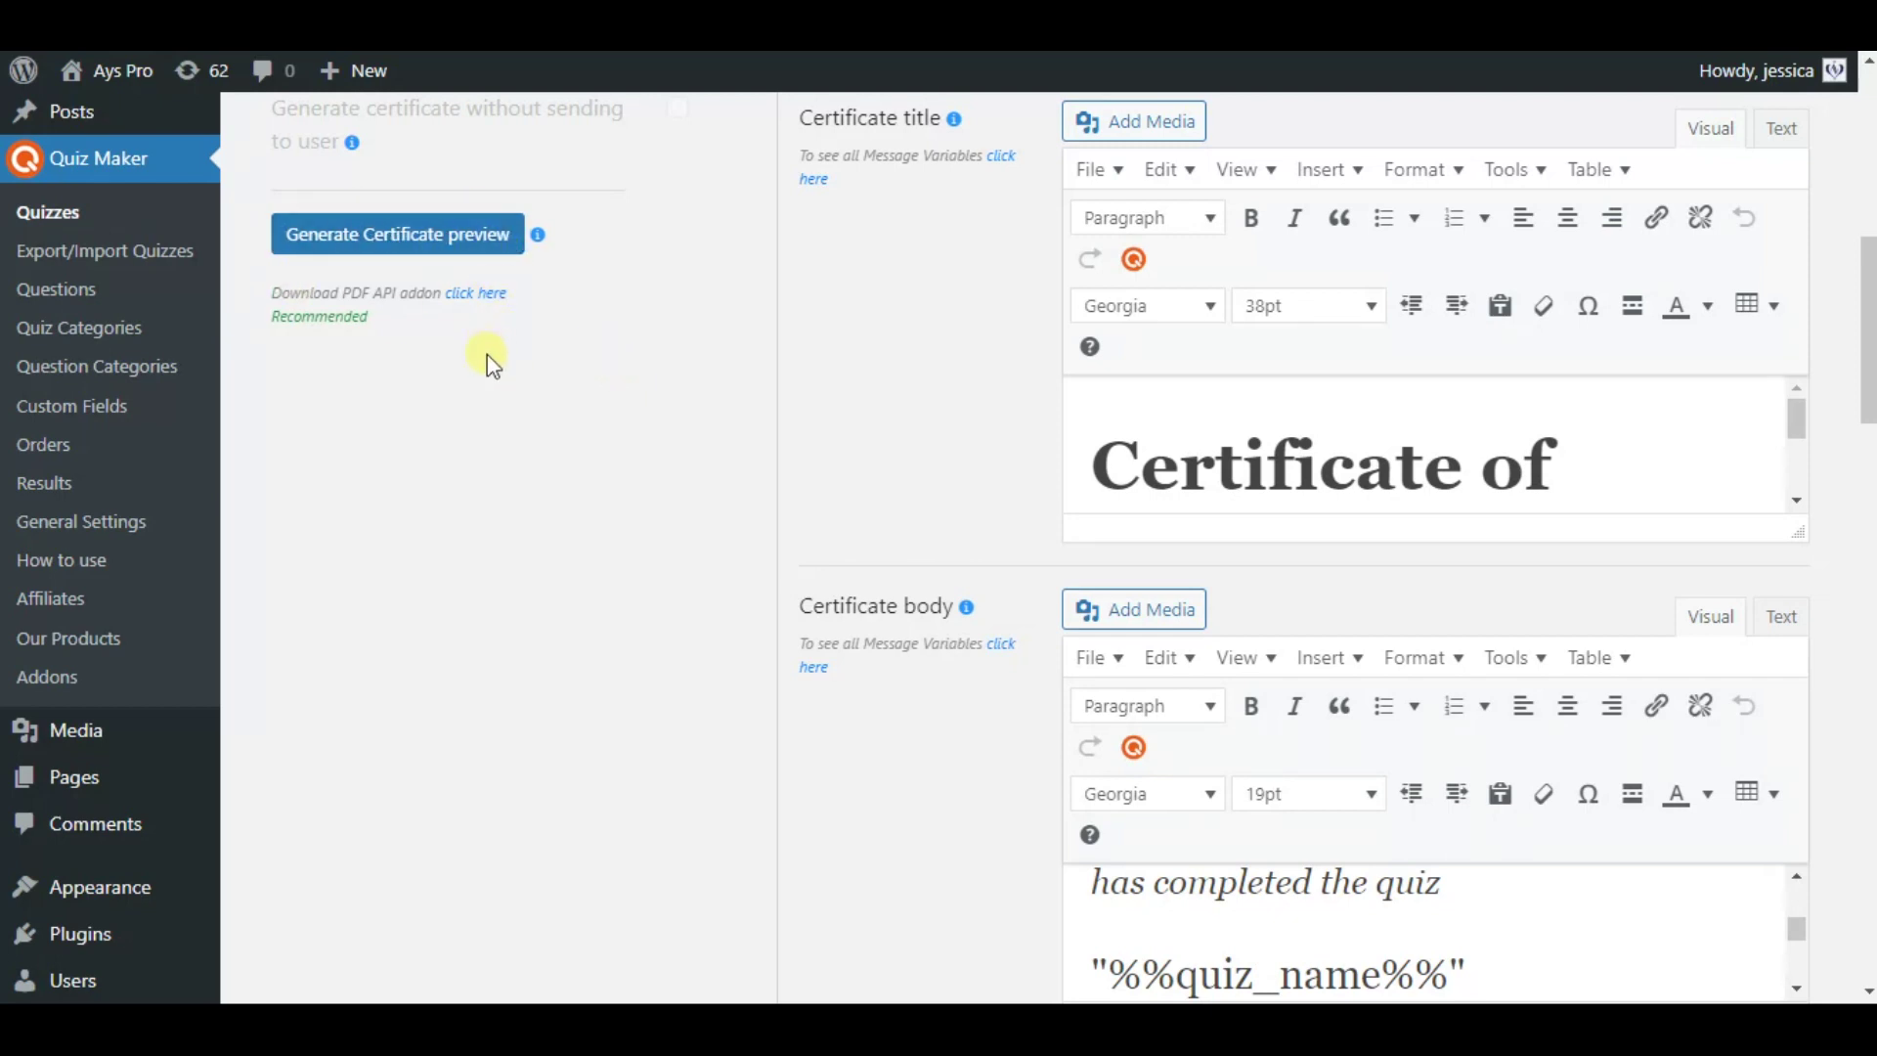
# Generate the certificate preview and wait for the 'Open certificate' button.
pyautogui.click(447, 249)
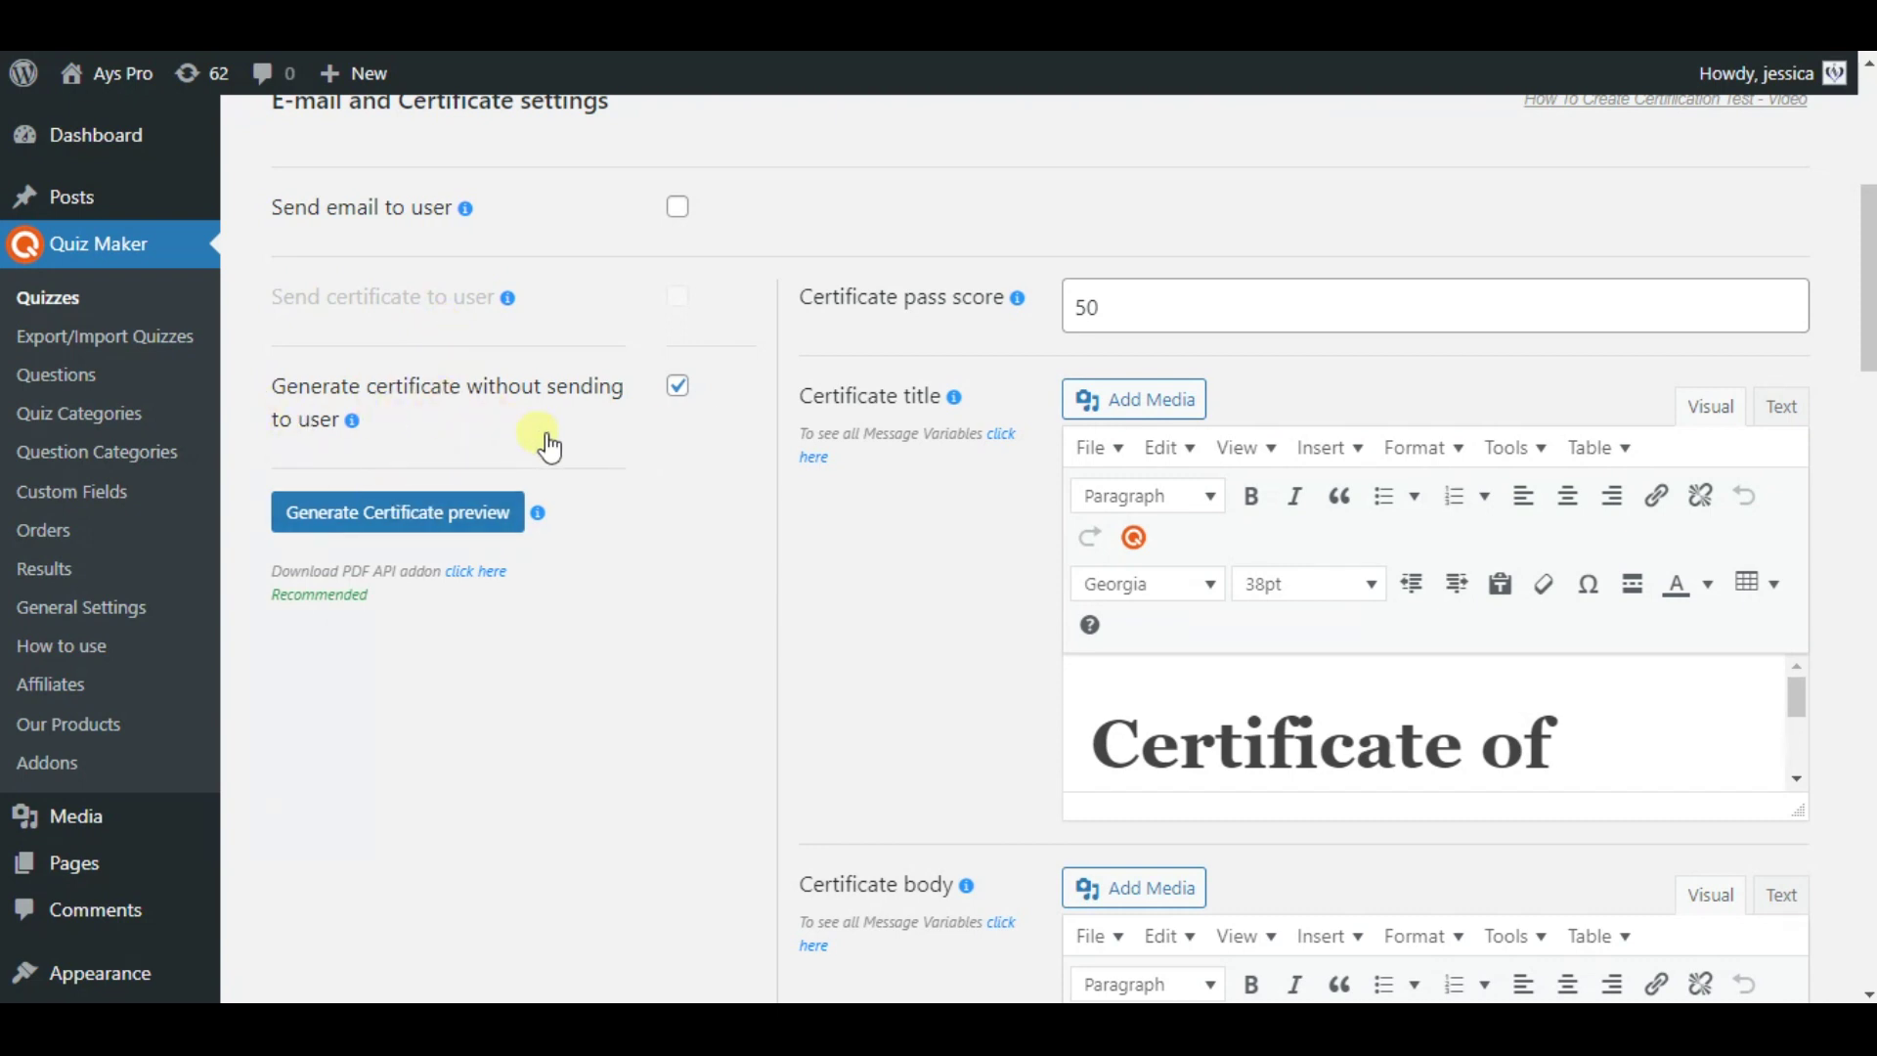
pyautogui.scroll(2, 577, 782)
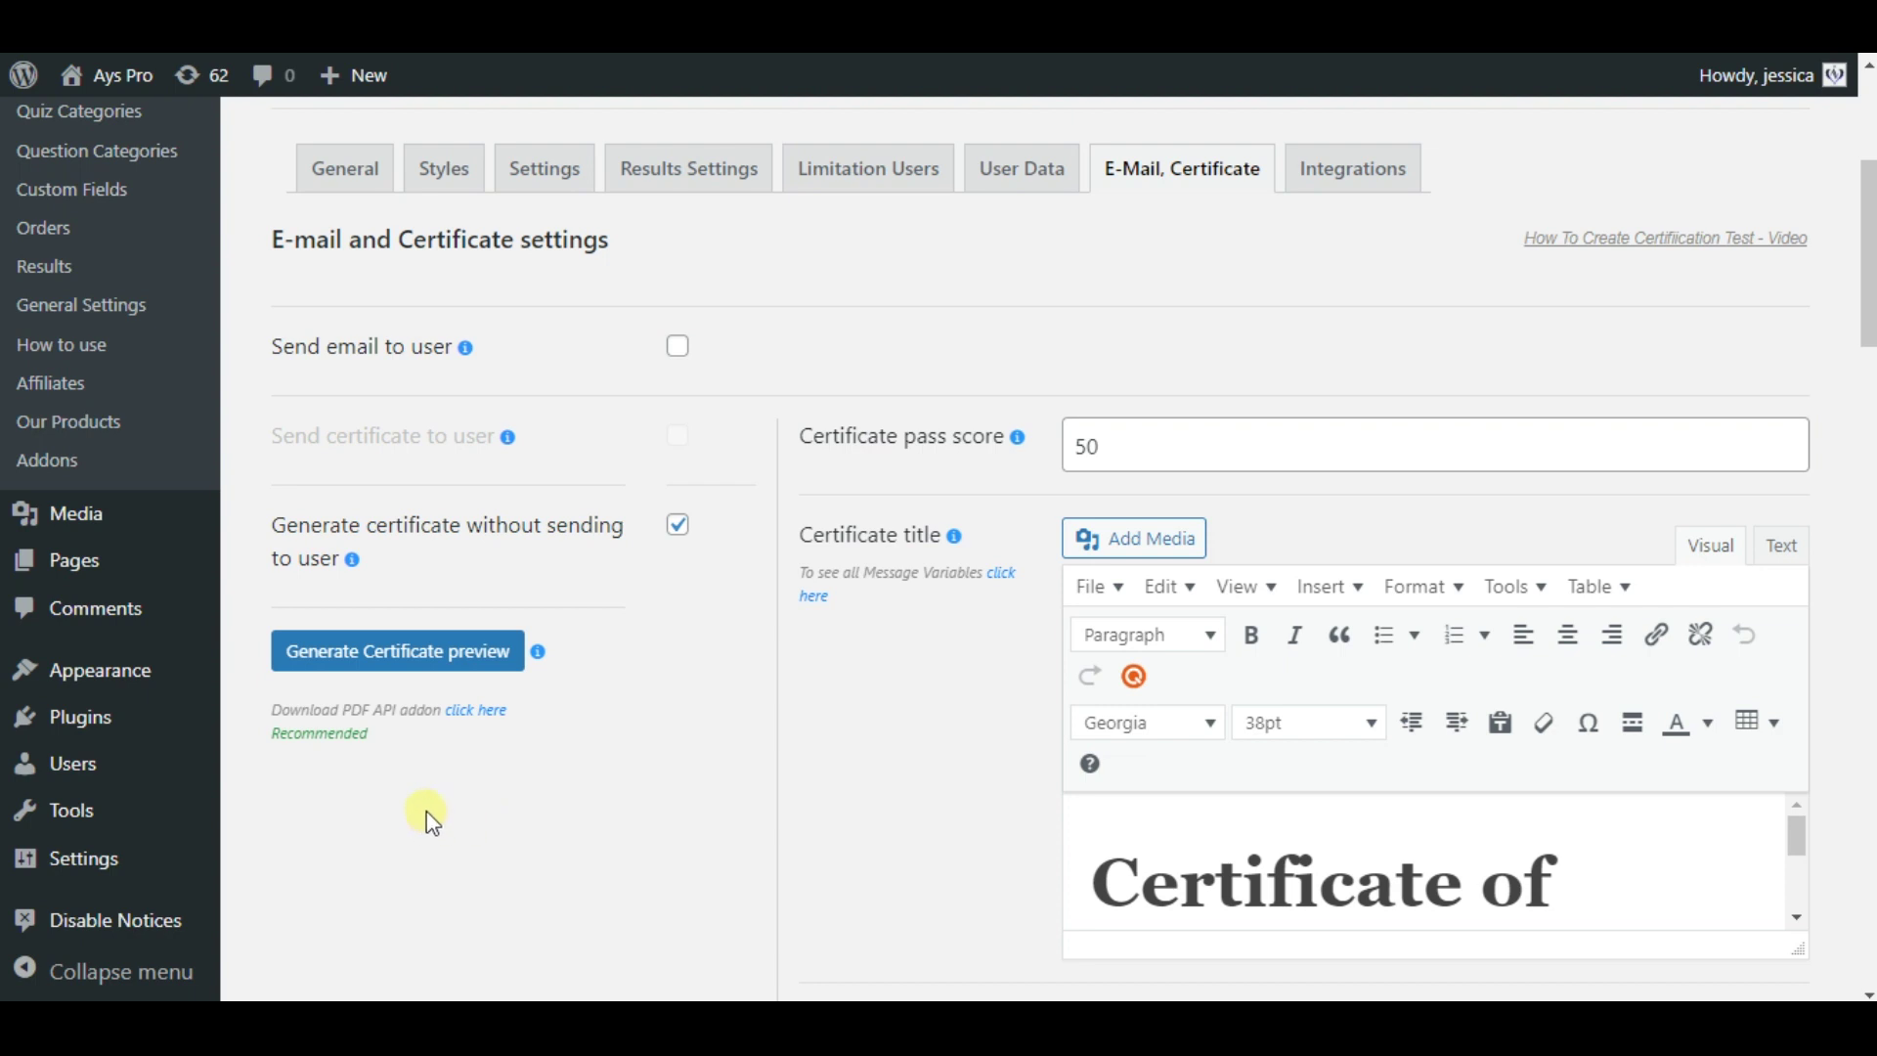
# Download the PDF API addon zip via its 'click here' link at the top of the settings.
pyautogui.scroll(-1, 479, 738)
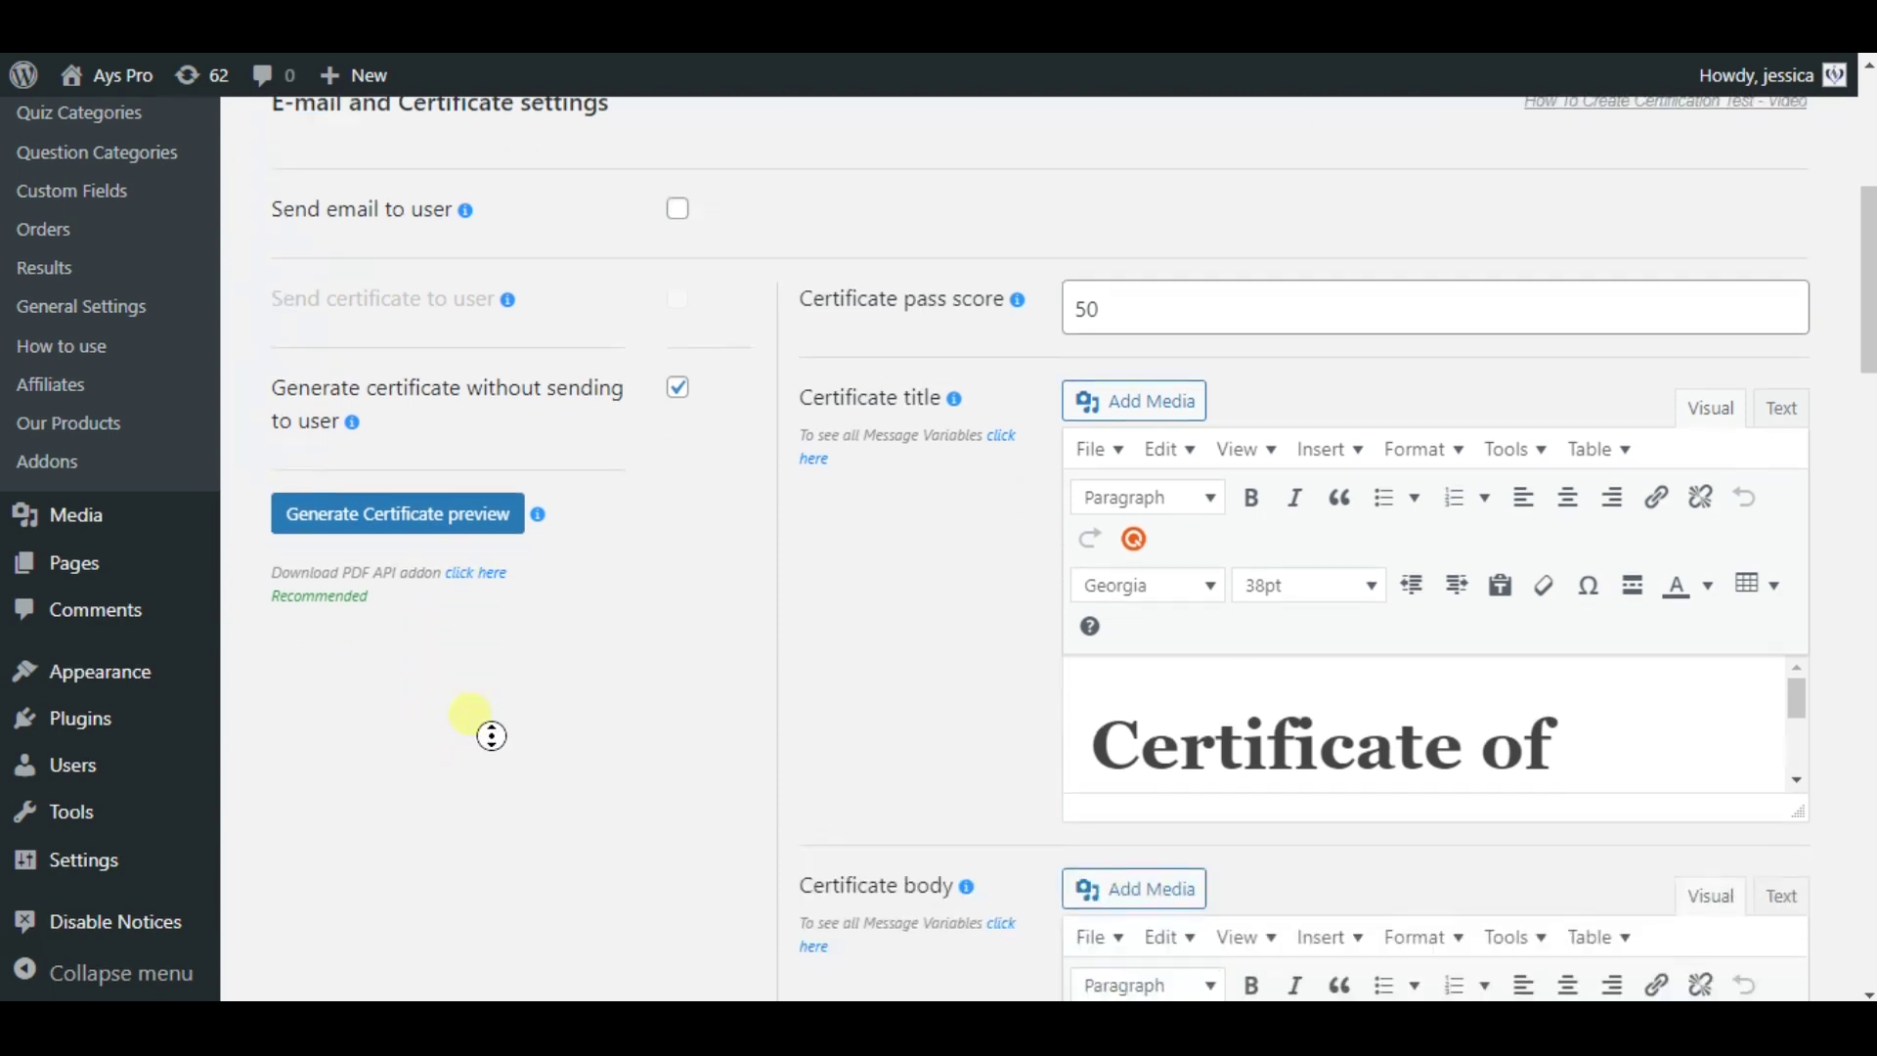
pyautogui.scroll(3, 488, 684)
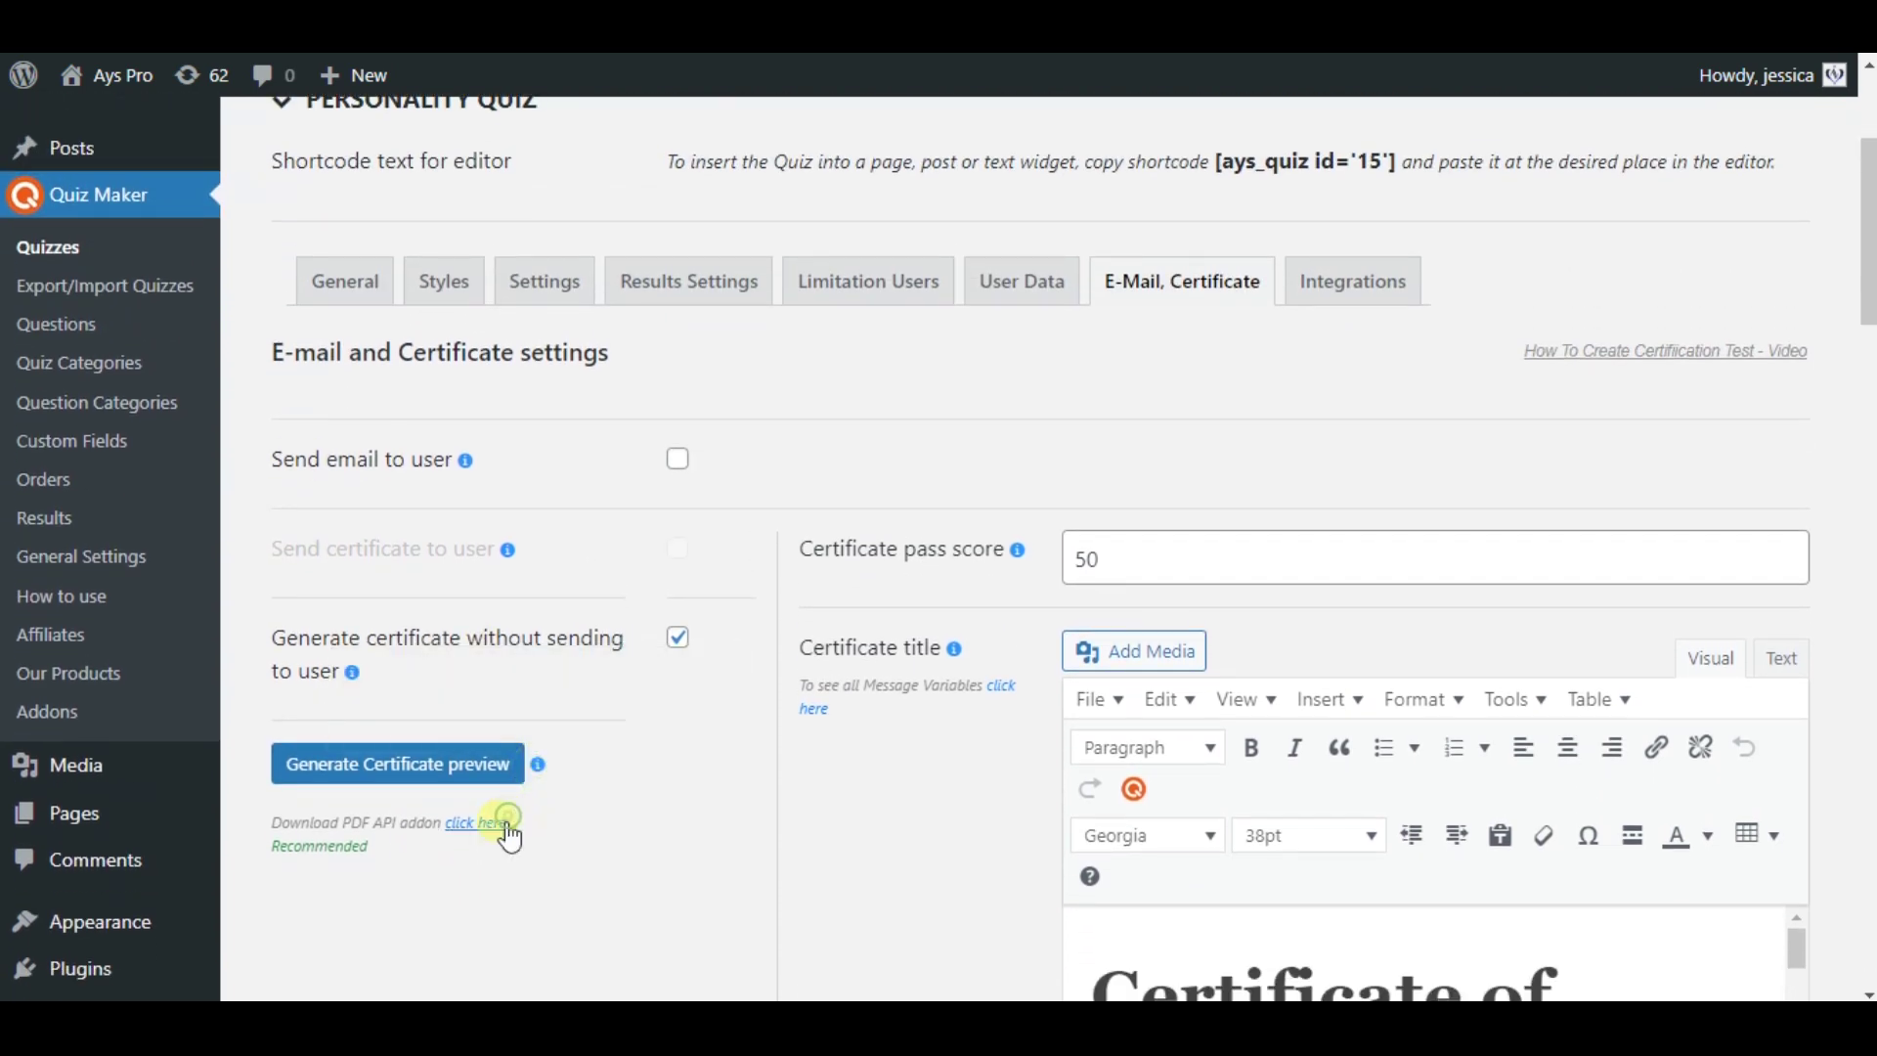
pyautogui.click(484, 826)
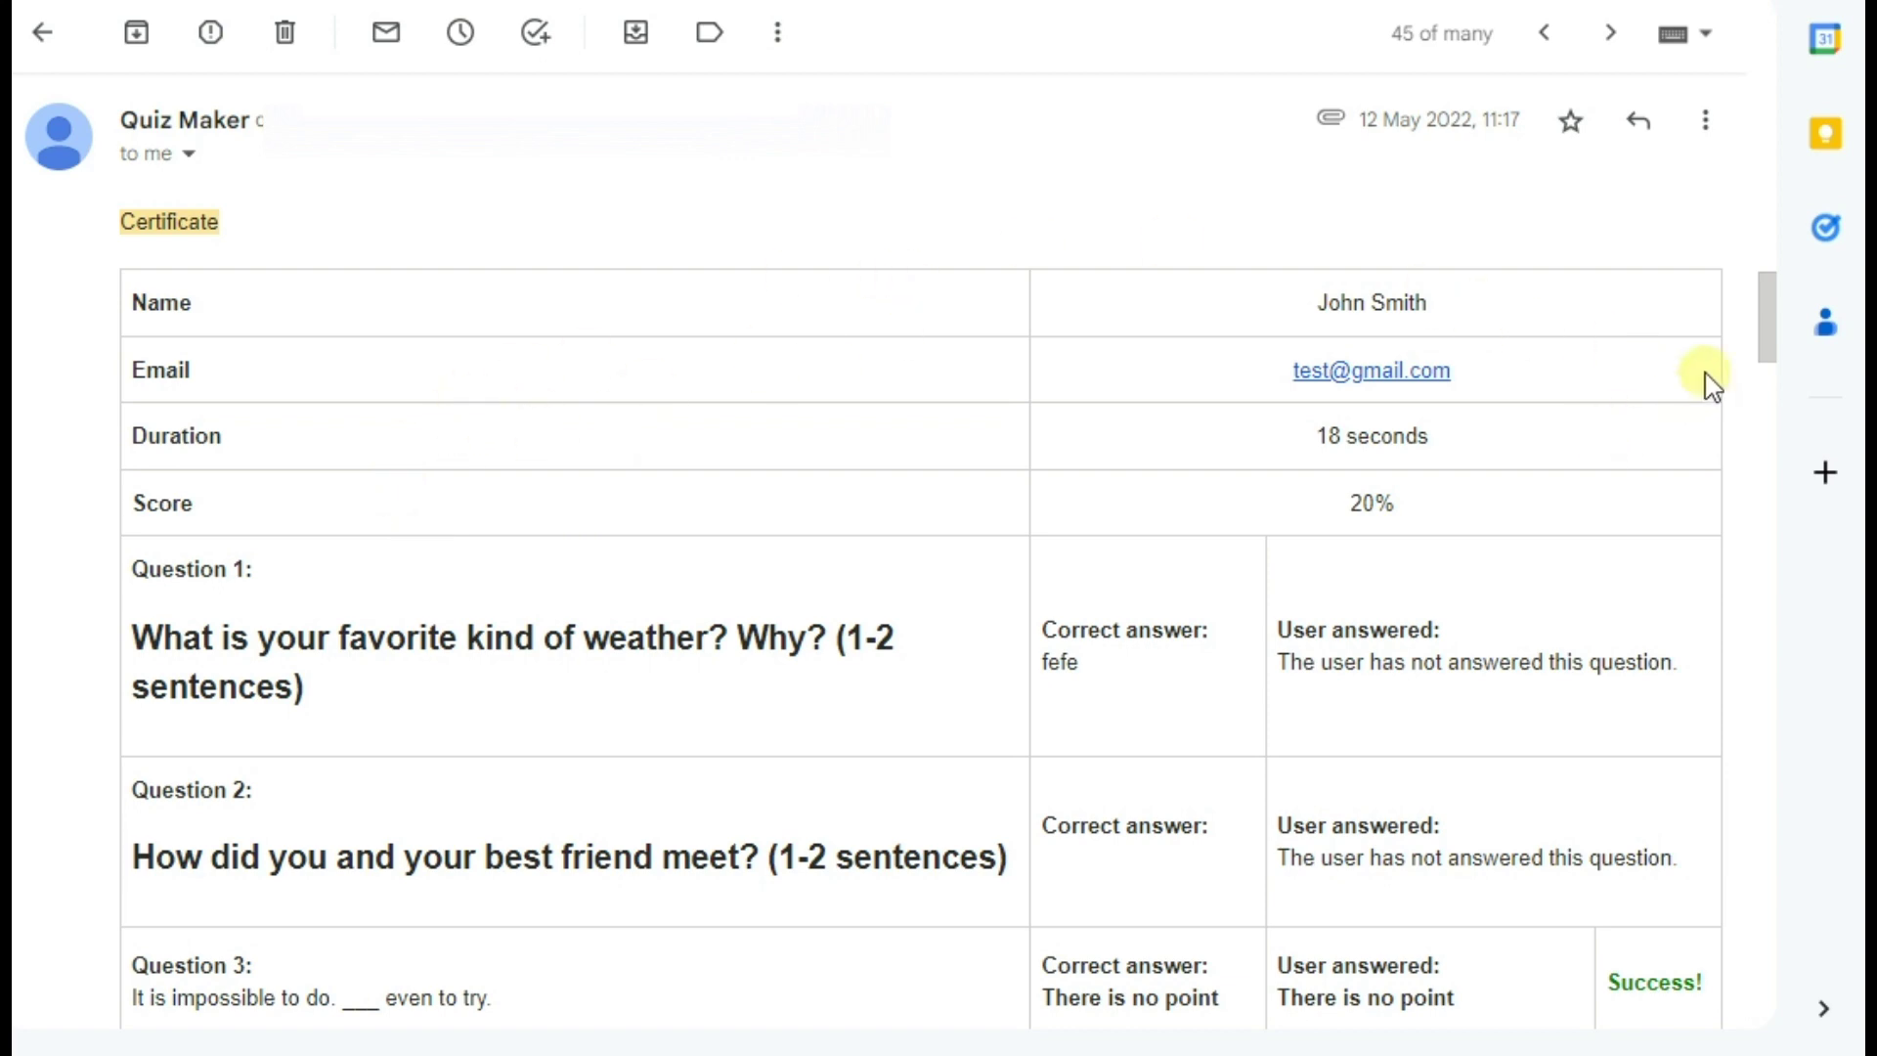
# Preview the certificate PDF attached to the Quiz Maker email, then select and deselect its text.
pyautogui.moveTo(1777, 340); pyautogui.dragTo(1789, 461)
pyautogui.click(262, 455)
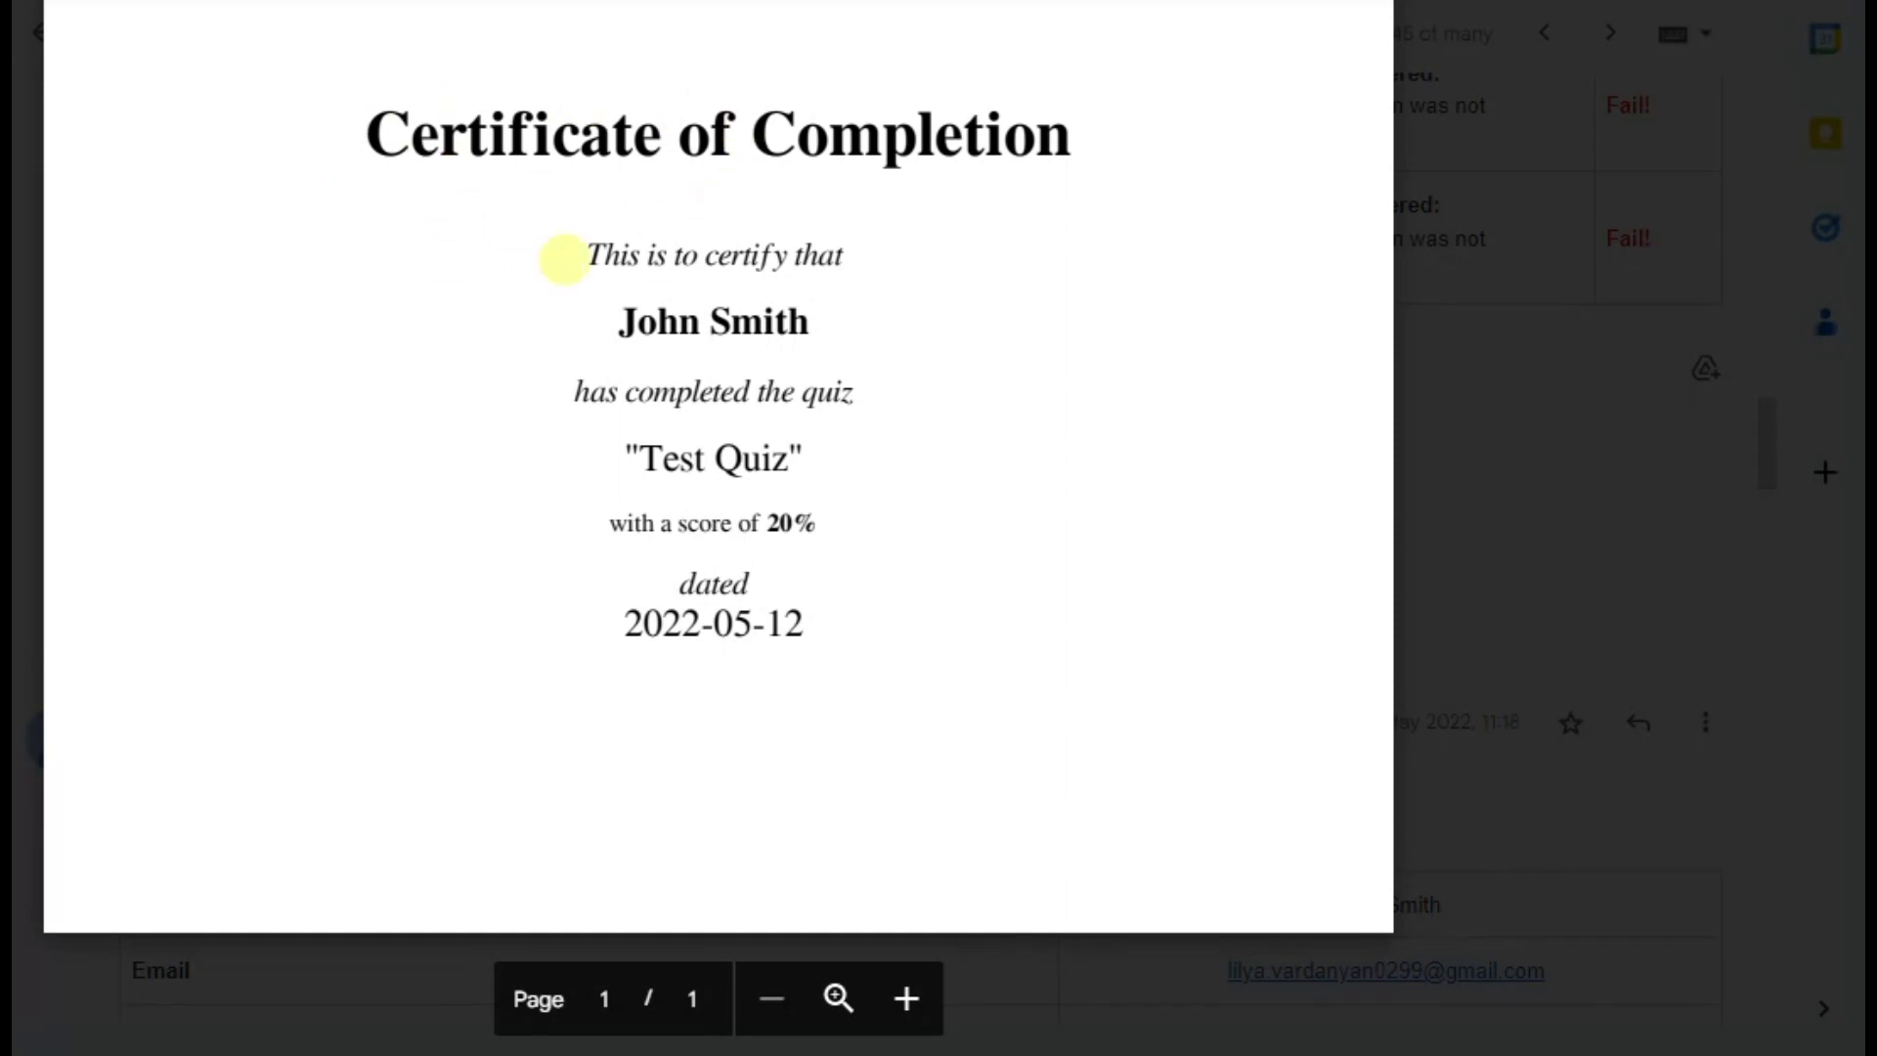
pyautogui.moveTo(337, 144); pyautogui.dragTo(826, 650)
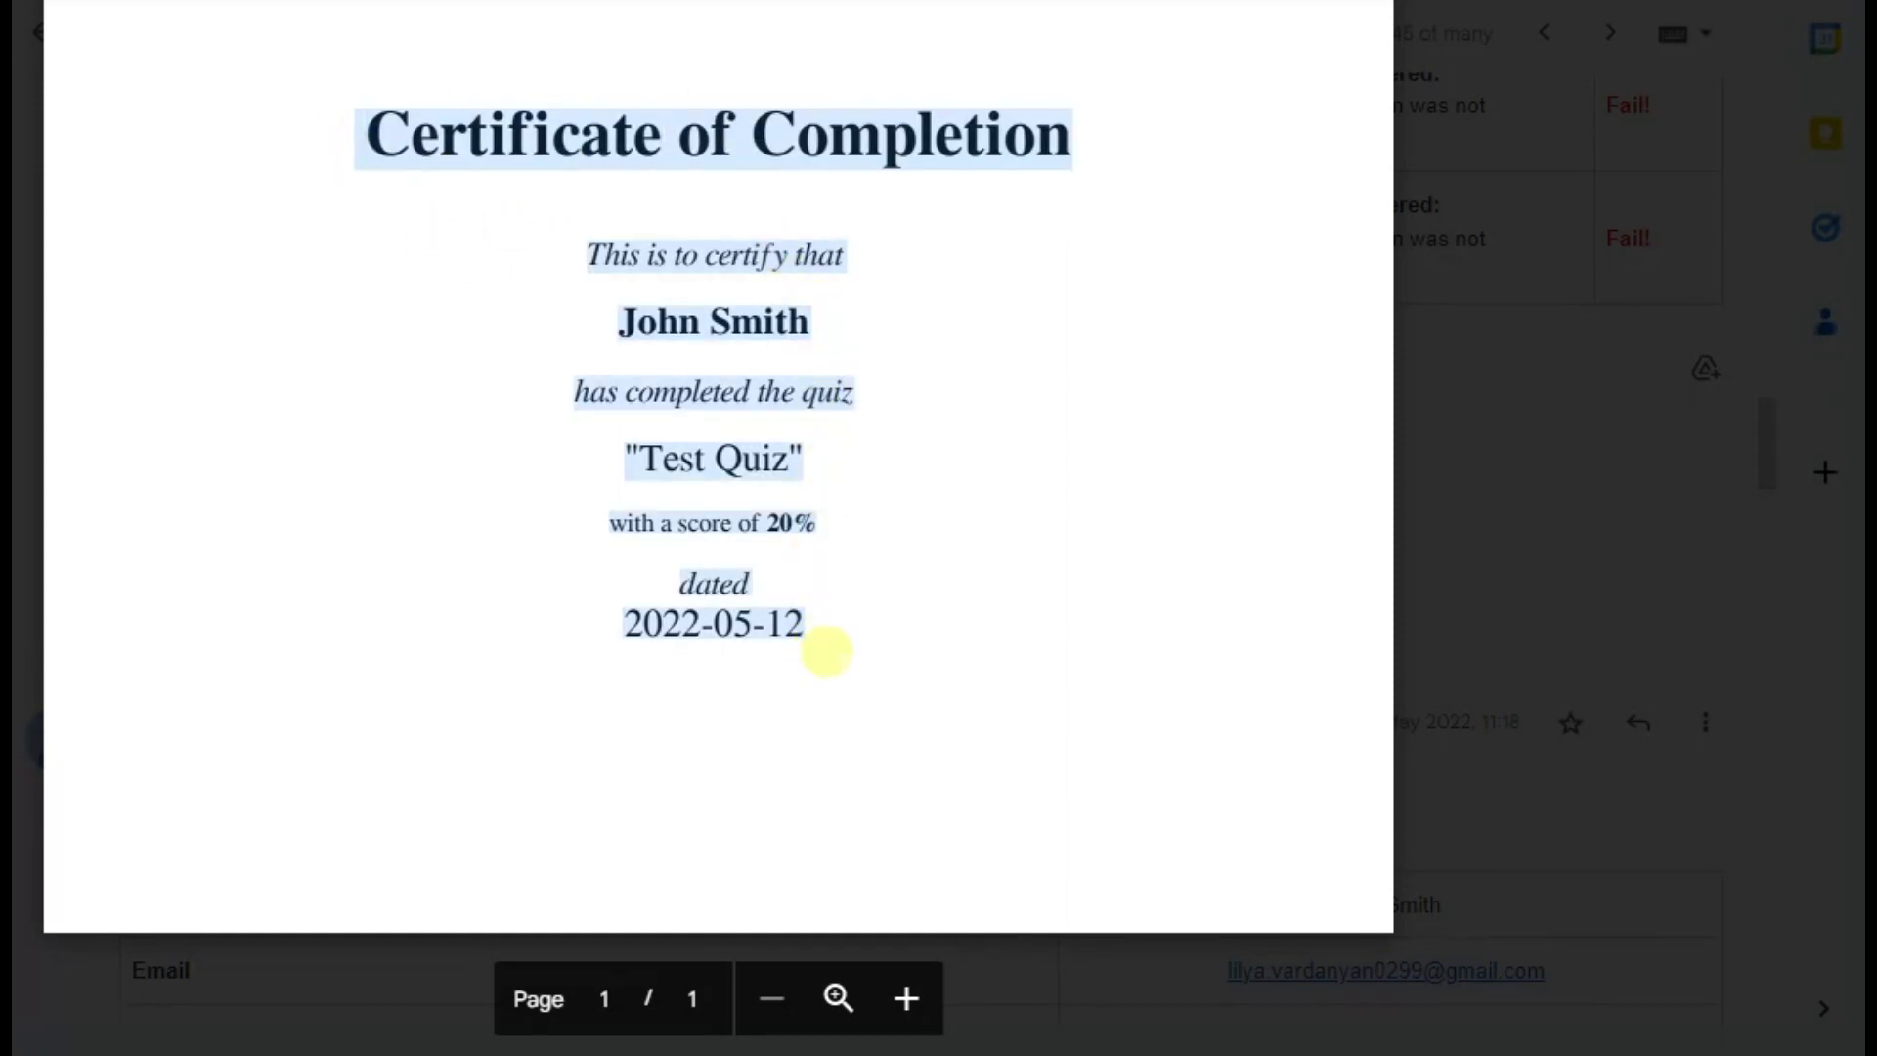
pyautogui.click(837, 645)
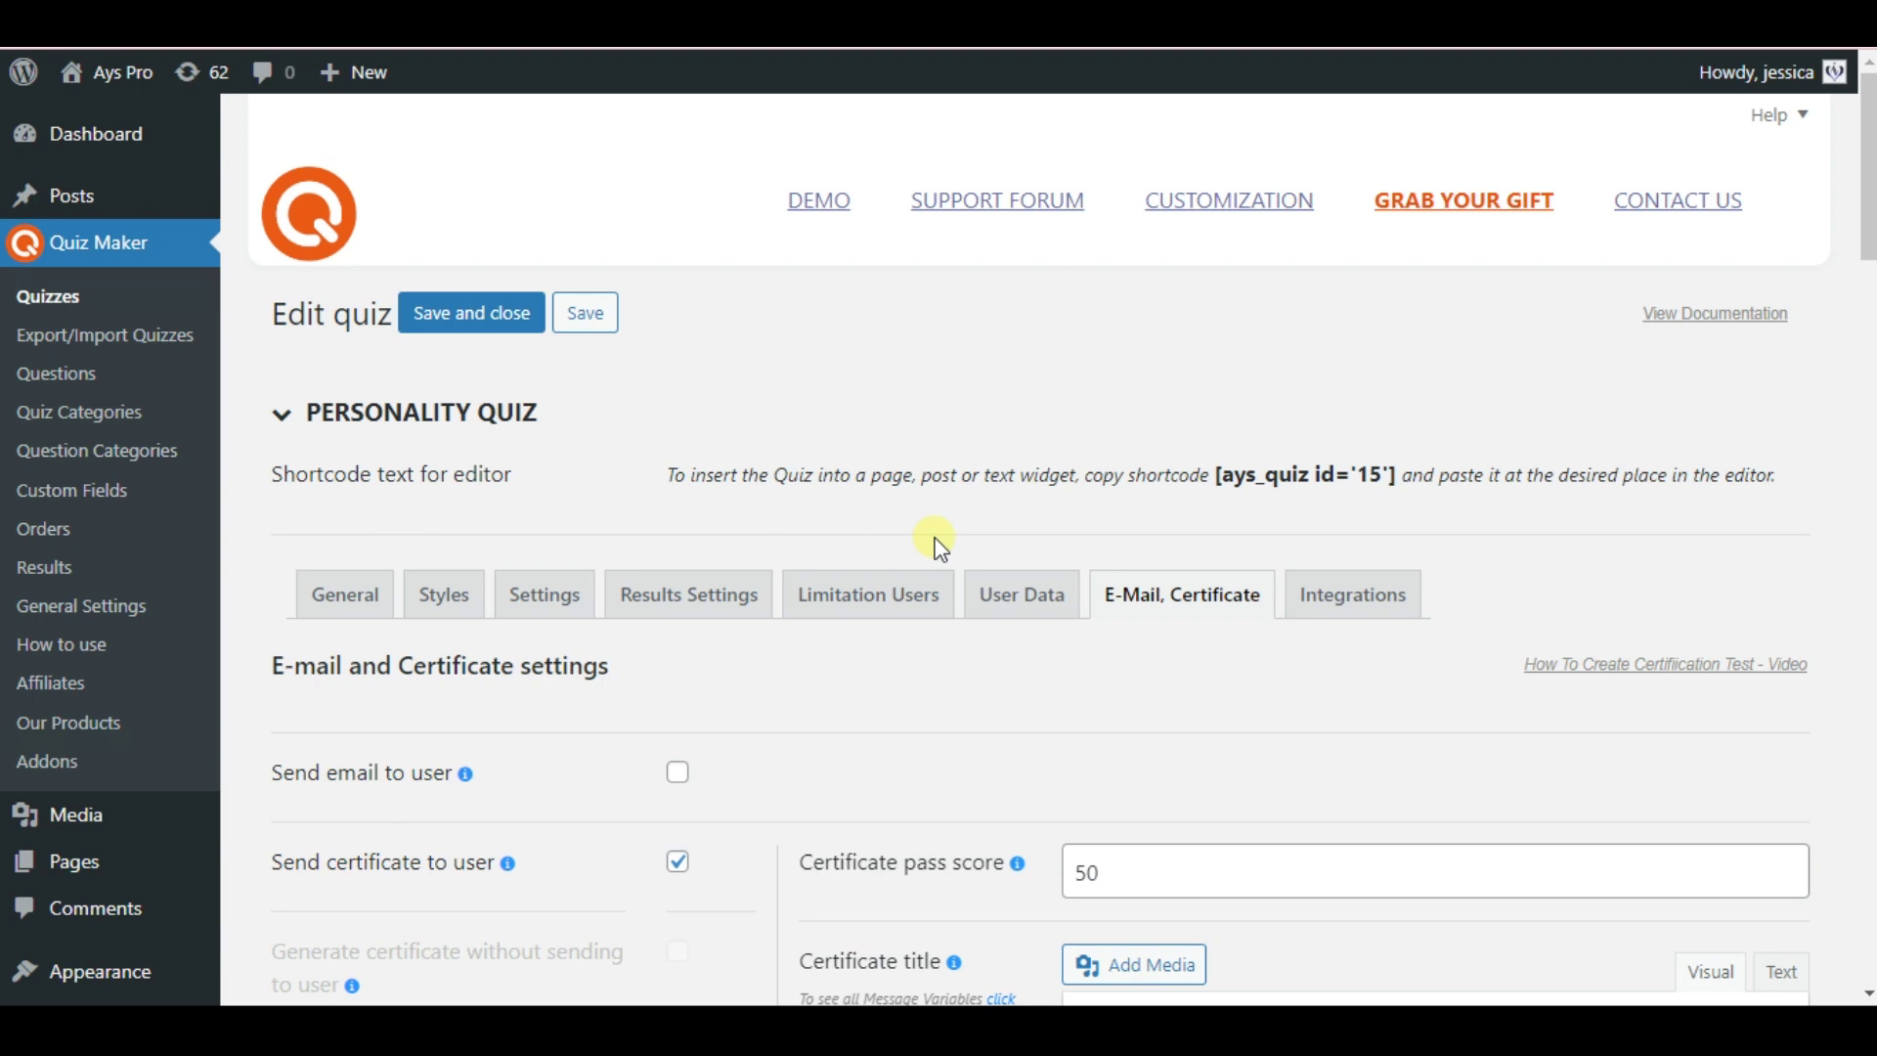
# Copy %%download_certificate%% from the Message variables list in General Settings.
pyautogui.click(107, 606)
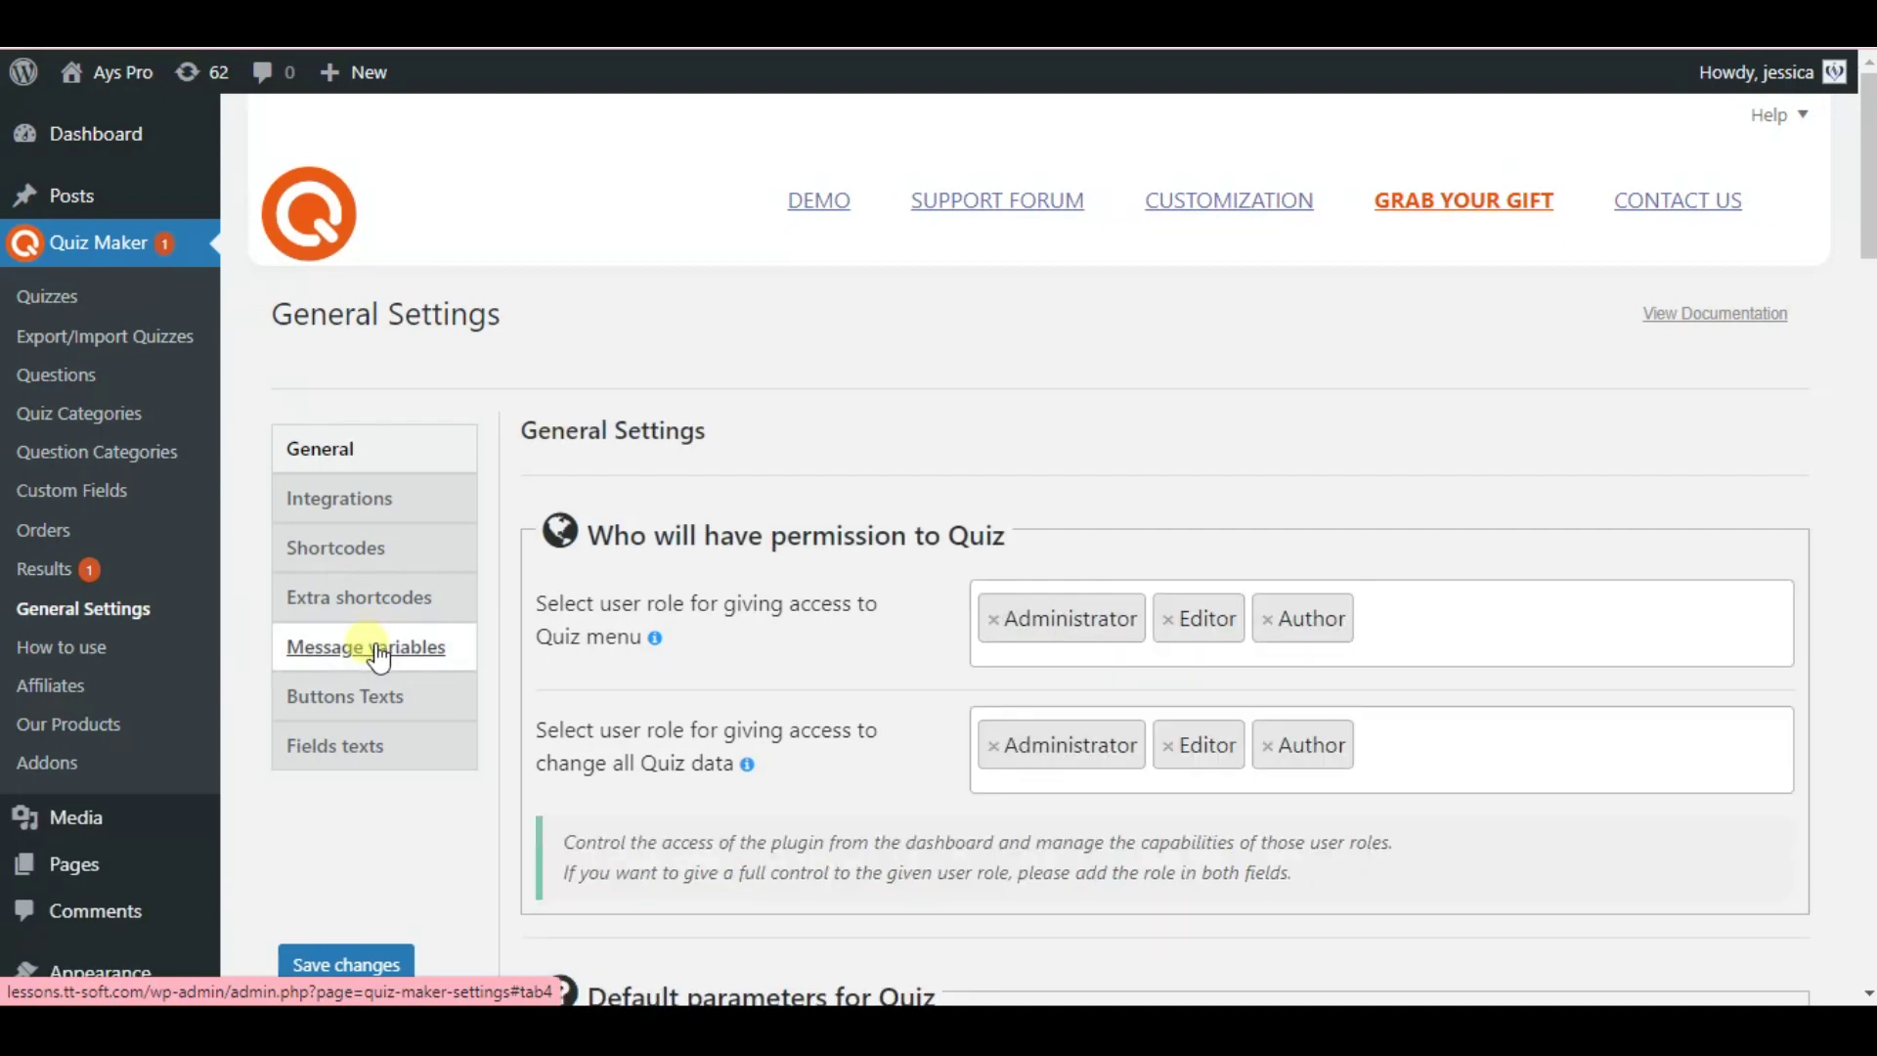
pyautogui.click(376, 649)
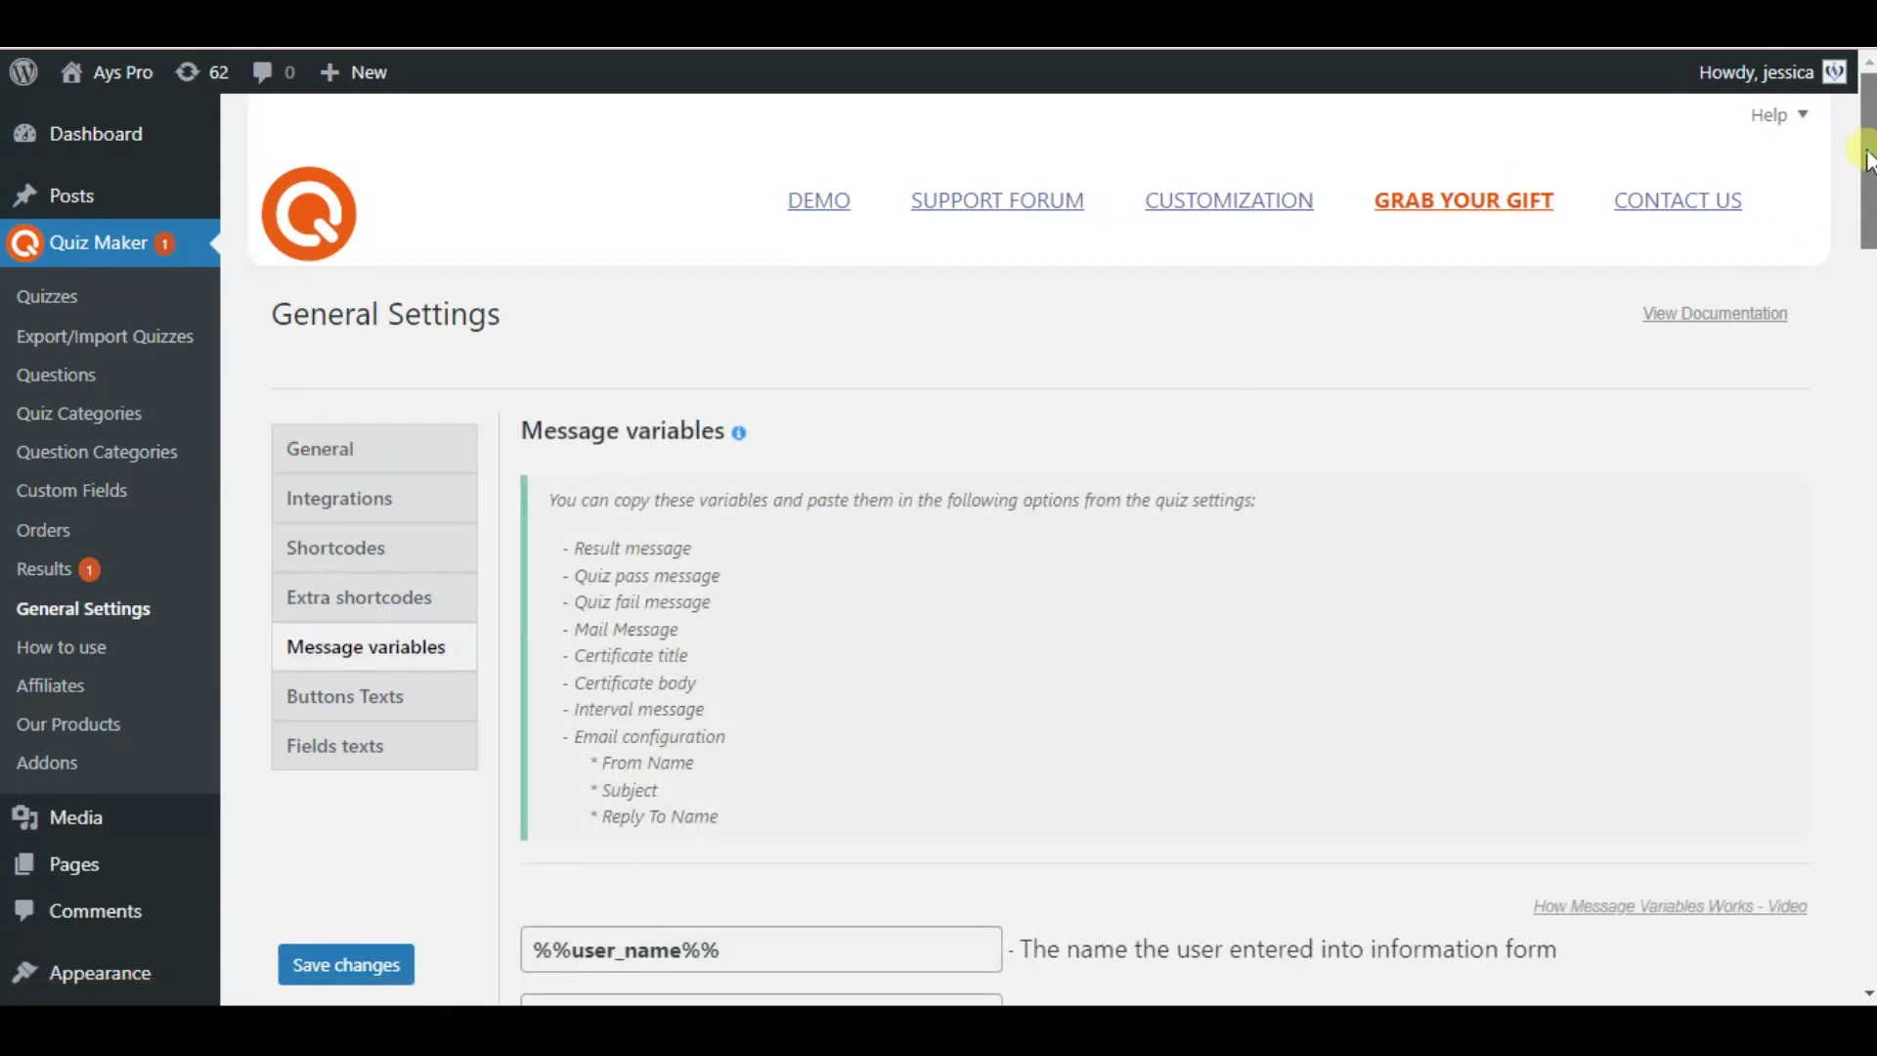
pyautogui.moveTo(1867, 161); pyautogui.dragTo(1867, 463)
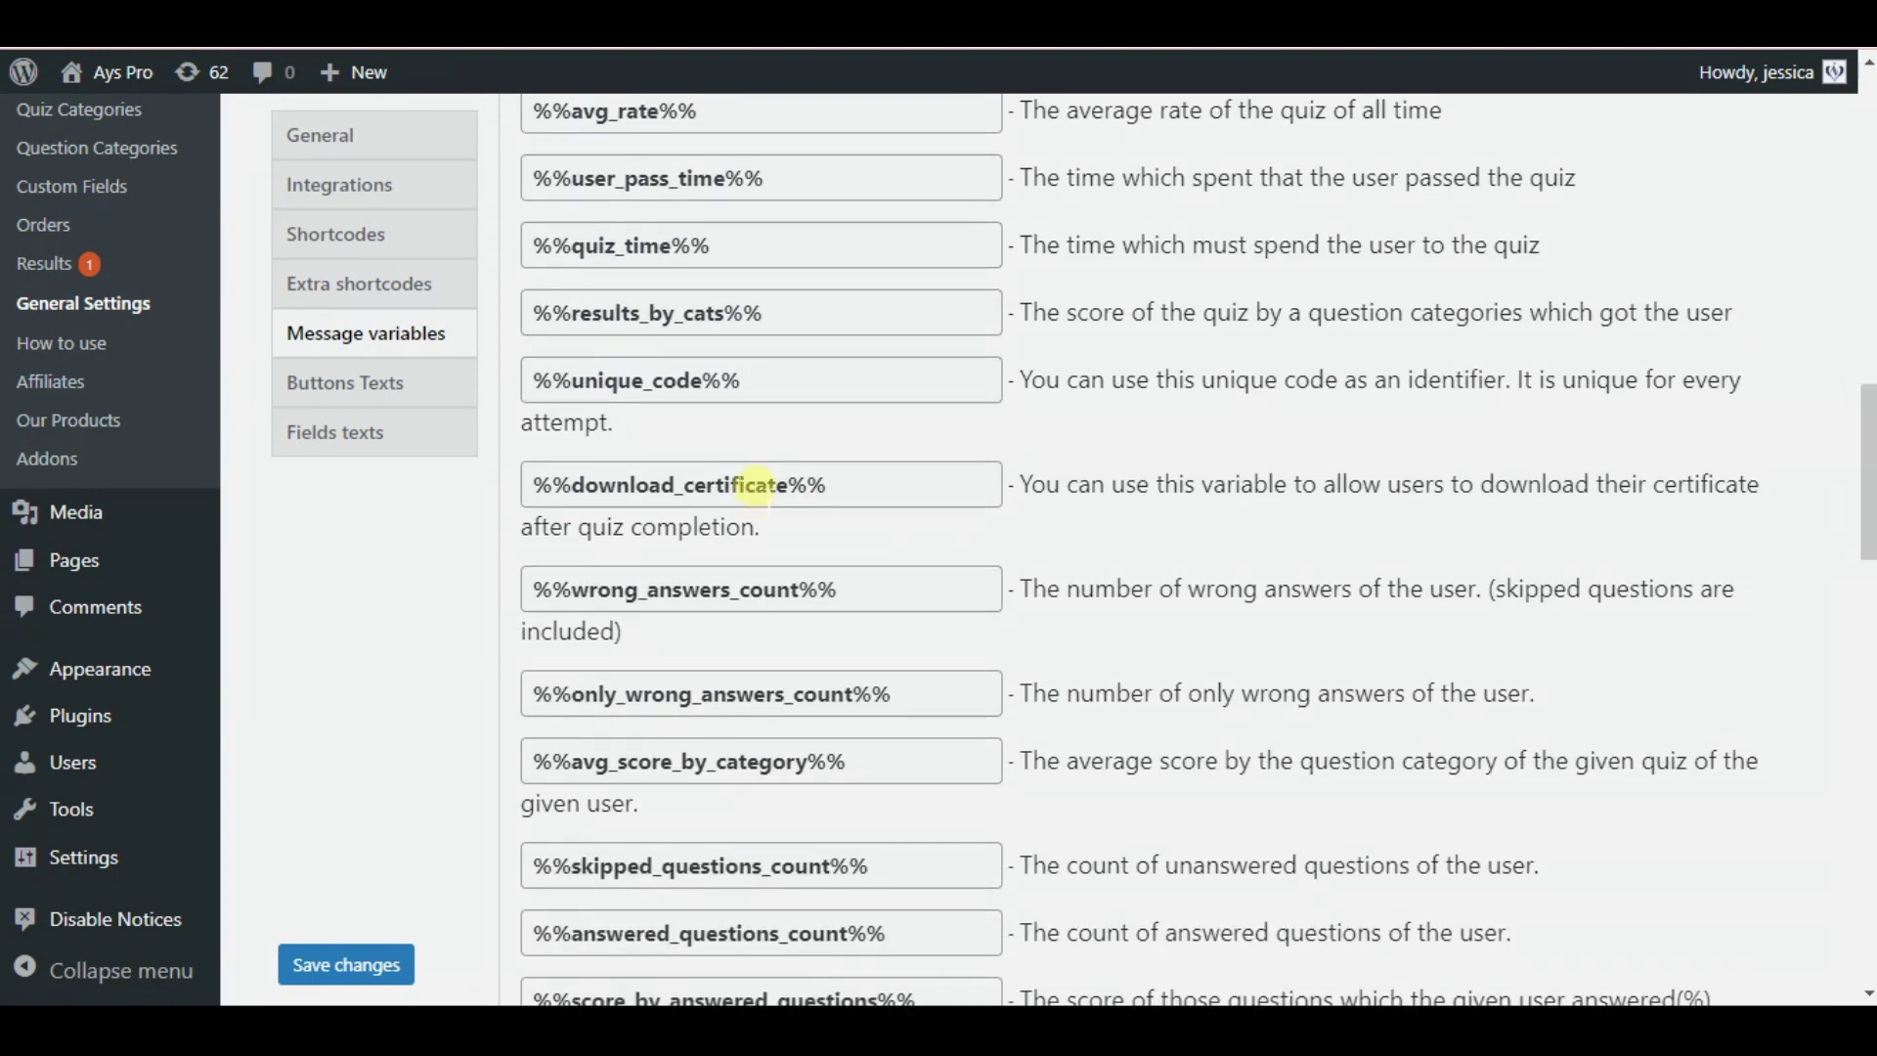
pyautogui.tripleClick(757, 485)
pyautogui.rightClick(768, 487)
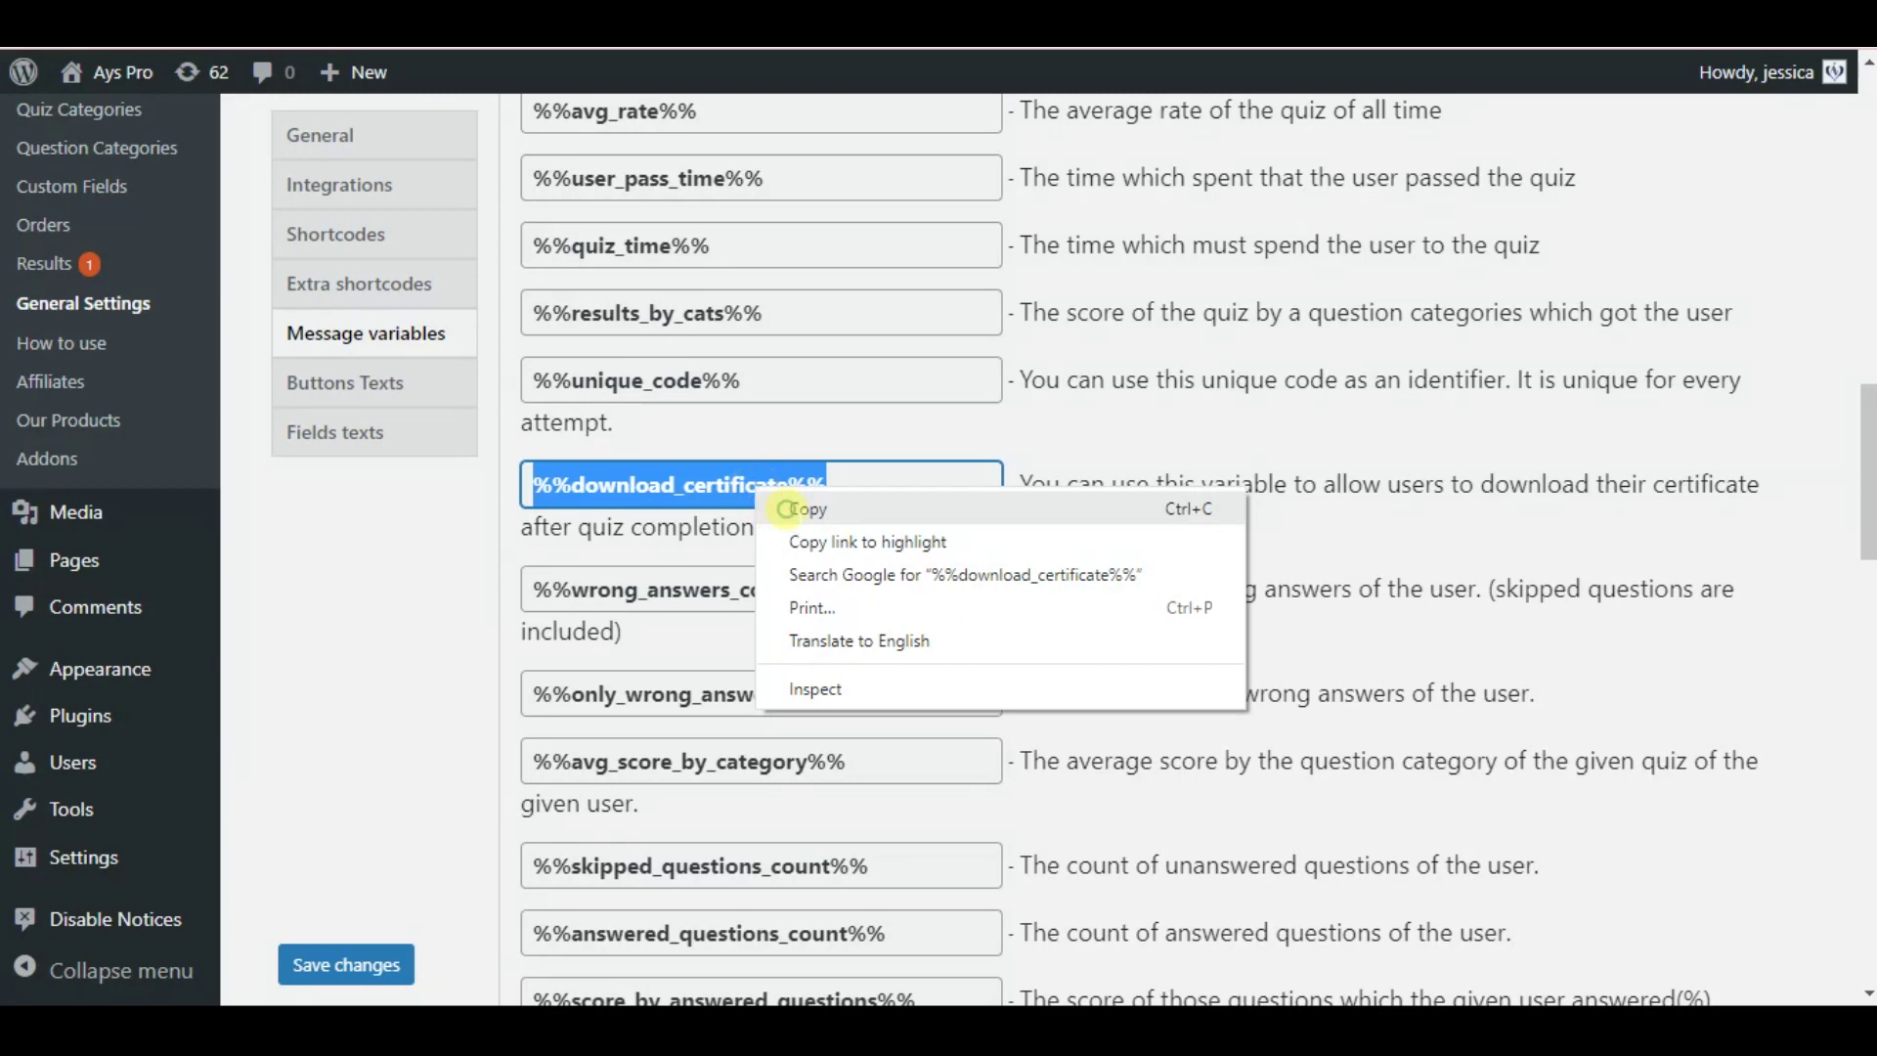
pyautogui.click(787, 508)
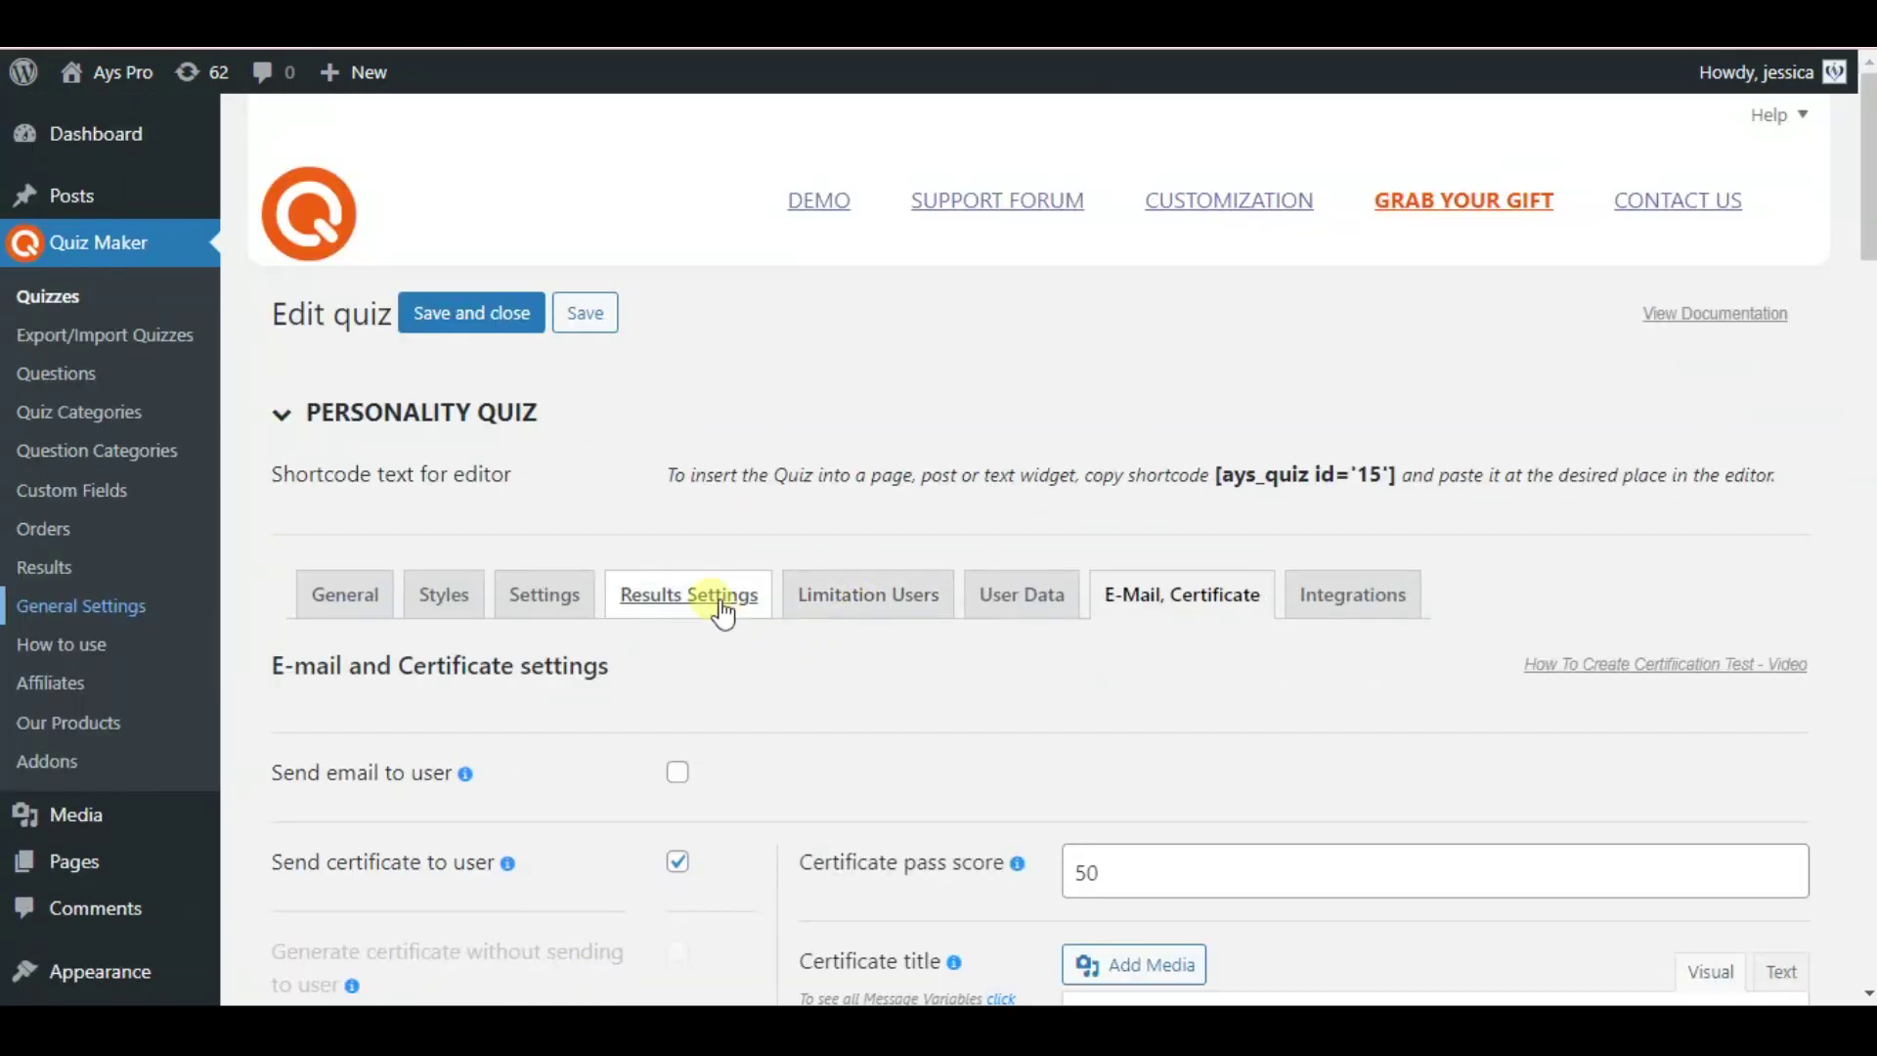
# Paste %%download_certificate%% into the Result message on the Results Settings tab.
pyautogui.click(720, 612)
pyautogui.moveTo(1868, 234); pyautogui.dragTo(1867, 567)
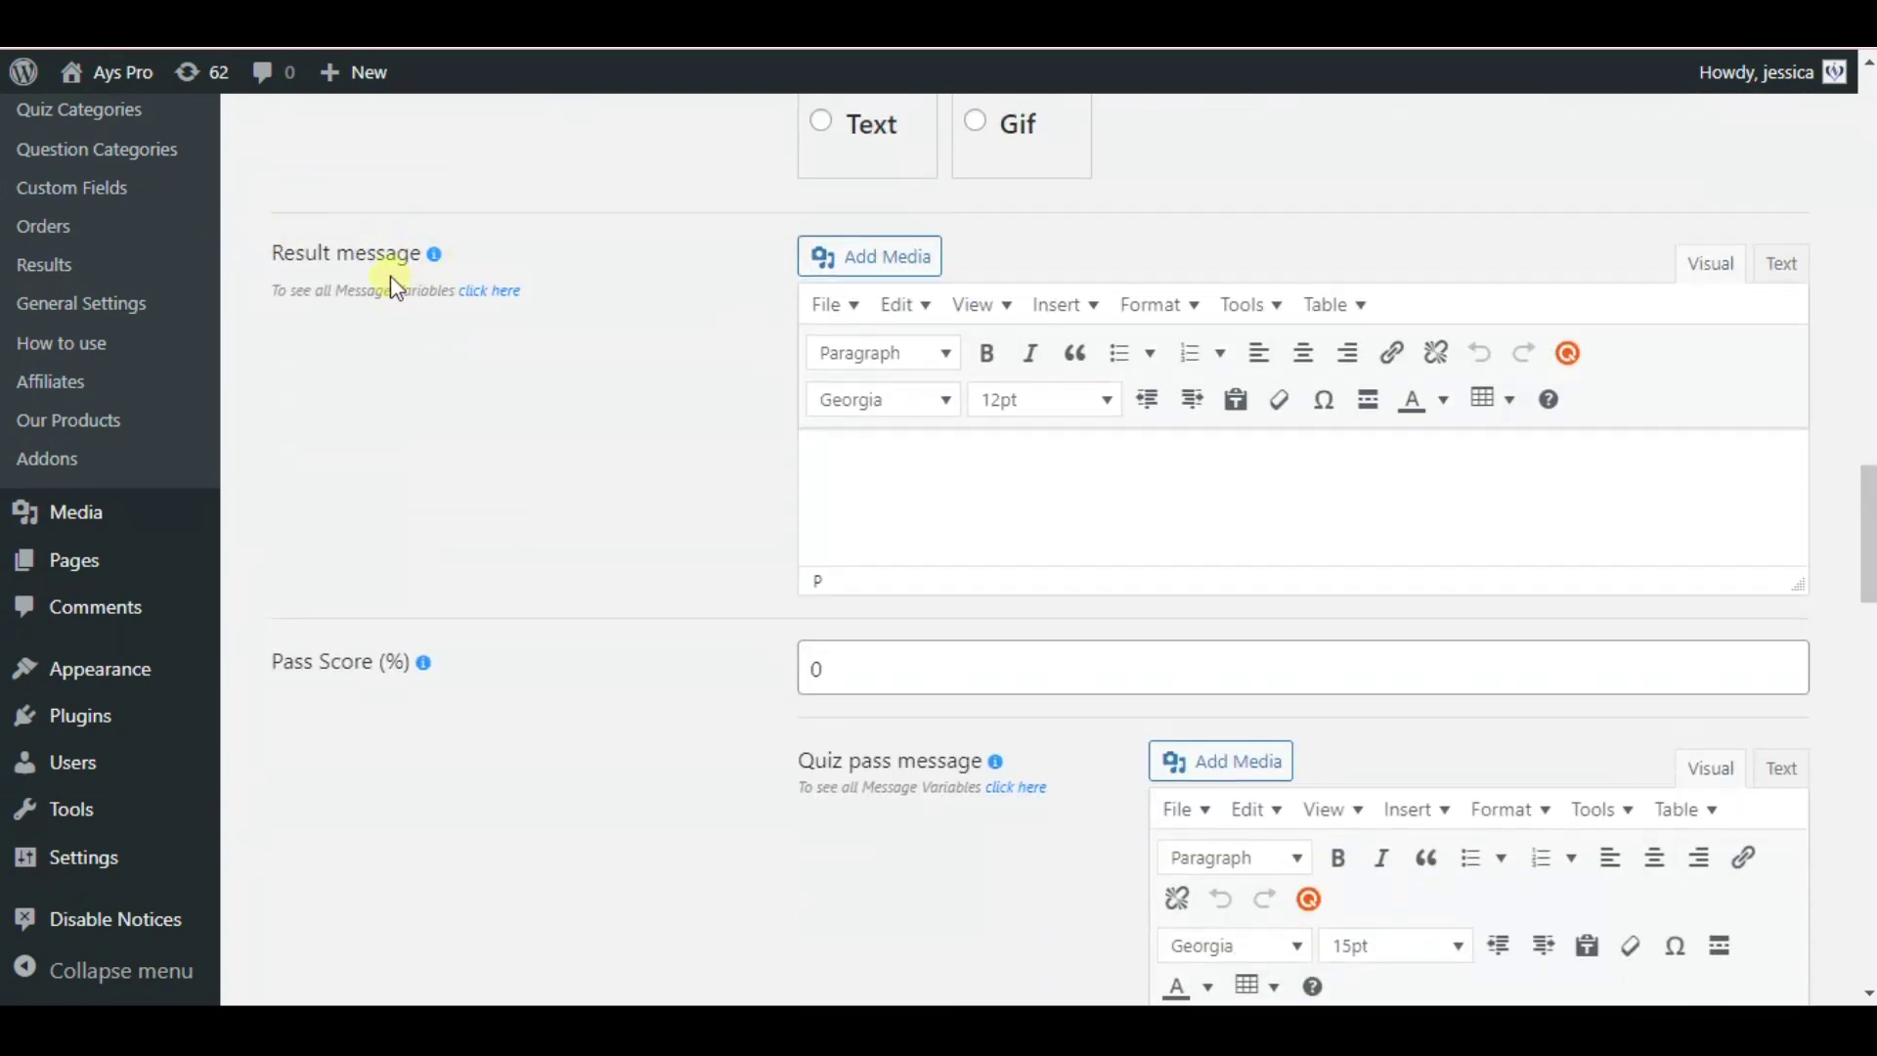
pyautogui.click(909, 482)
pyautogui.rightClick(923, 481)
pyautogui.click(989, 692)
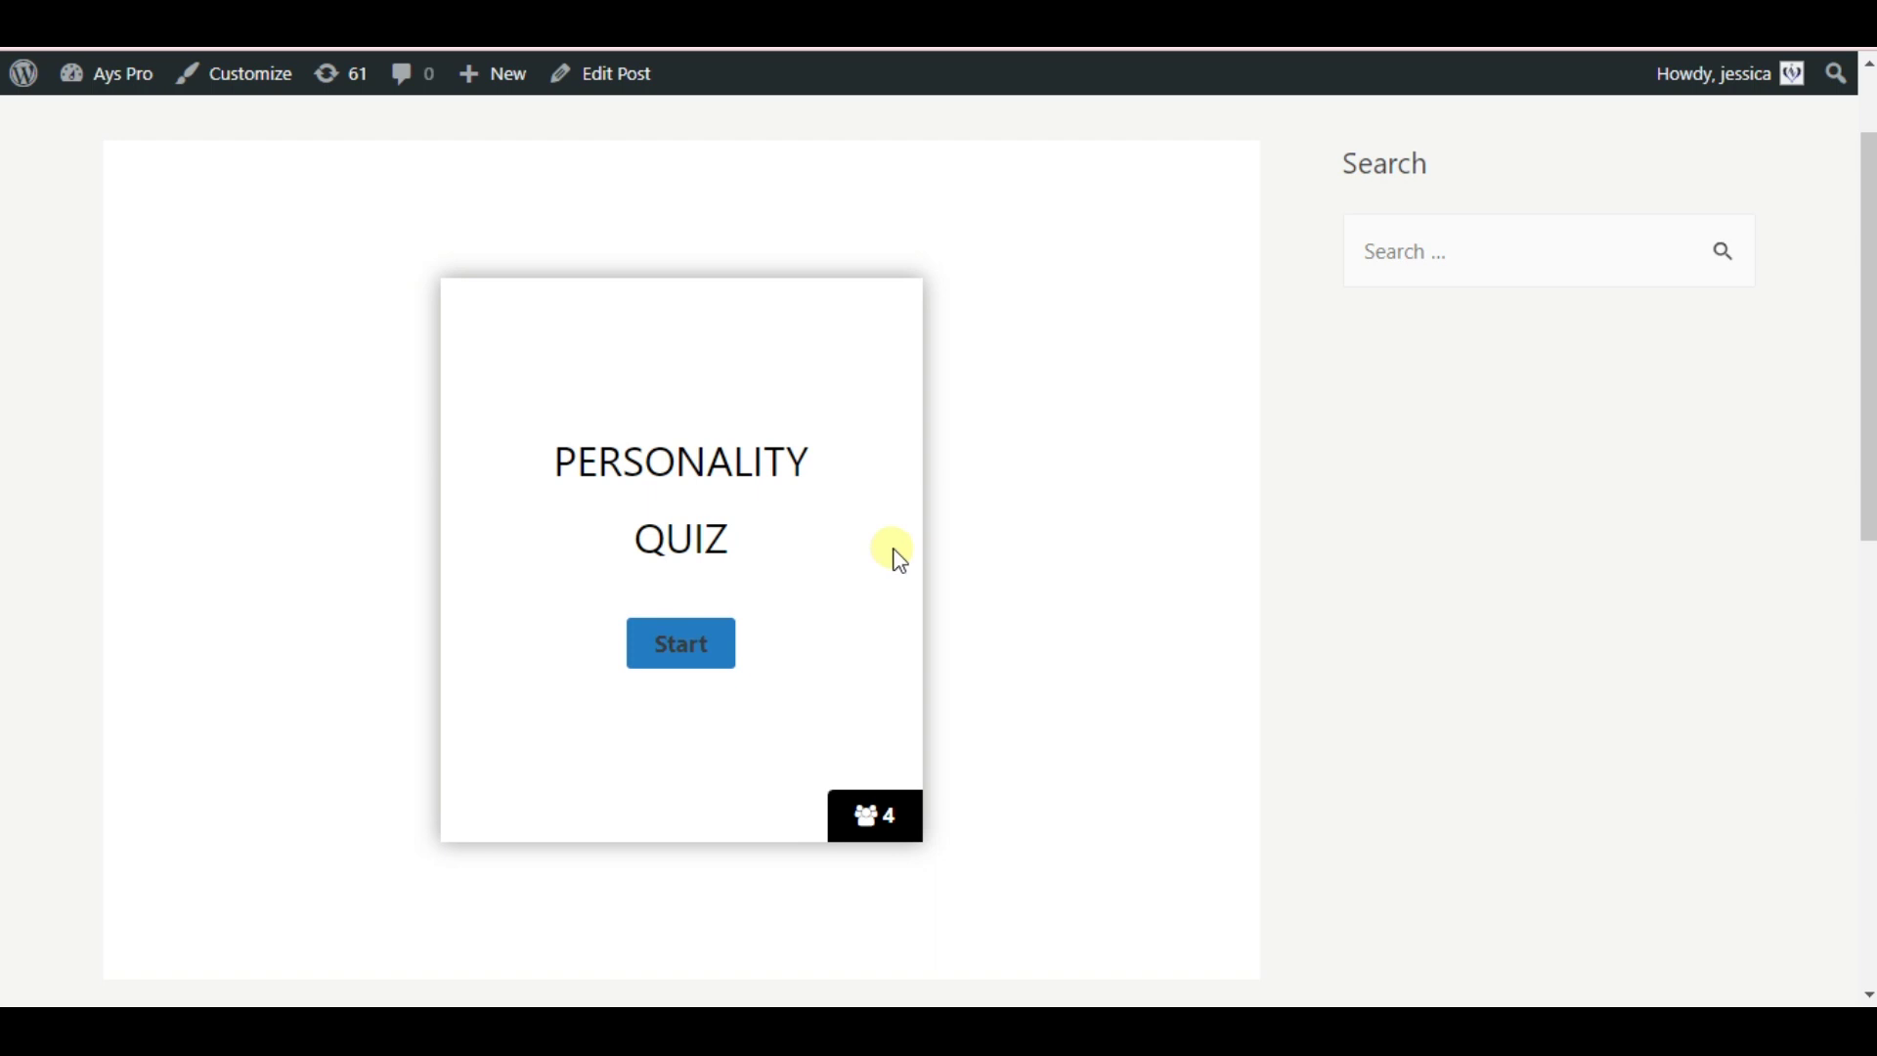
# Take the Personality Quiz (Partying until Sunday, Great, I'll join you!, Restaurant), then download and open the certificate PDF.
pyautogui.click(738, 641)
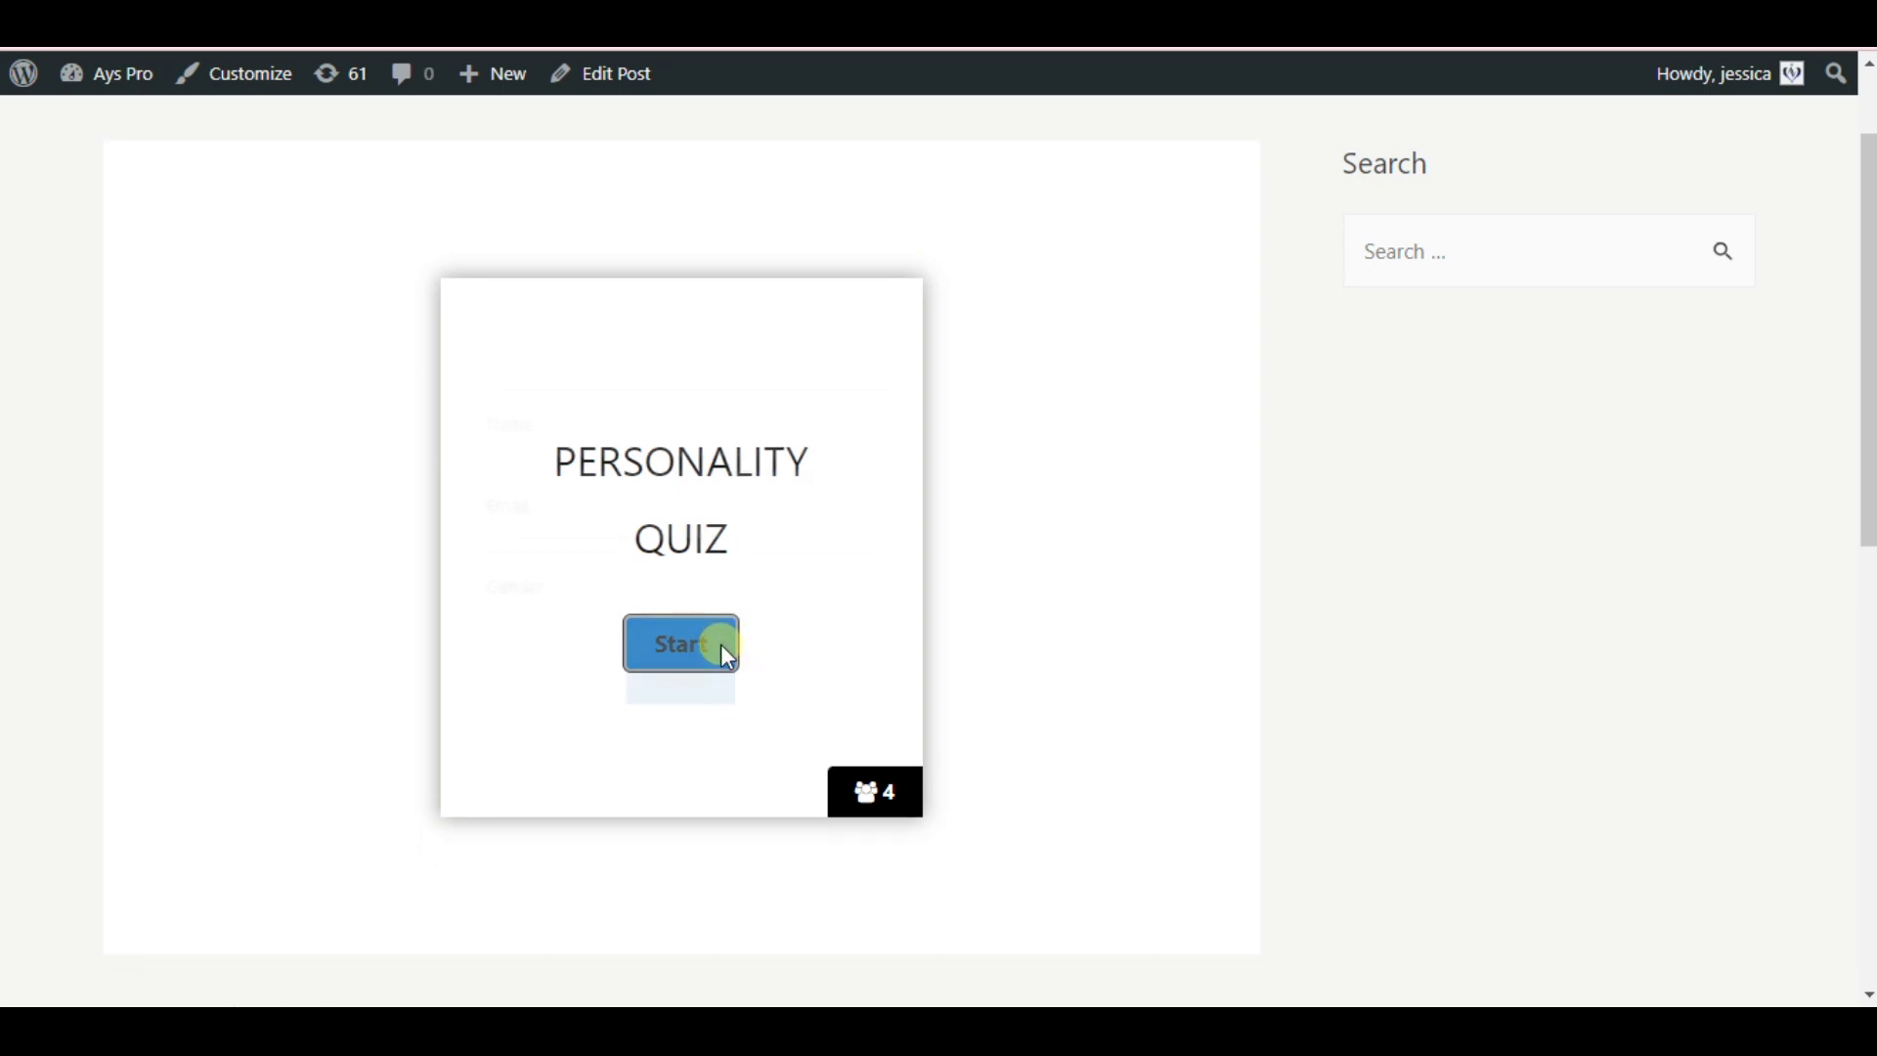
pyautogui.click(640, 684)
pyautogui.click(612, 555)
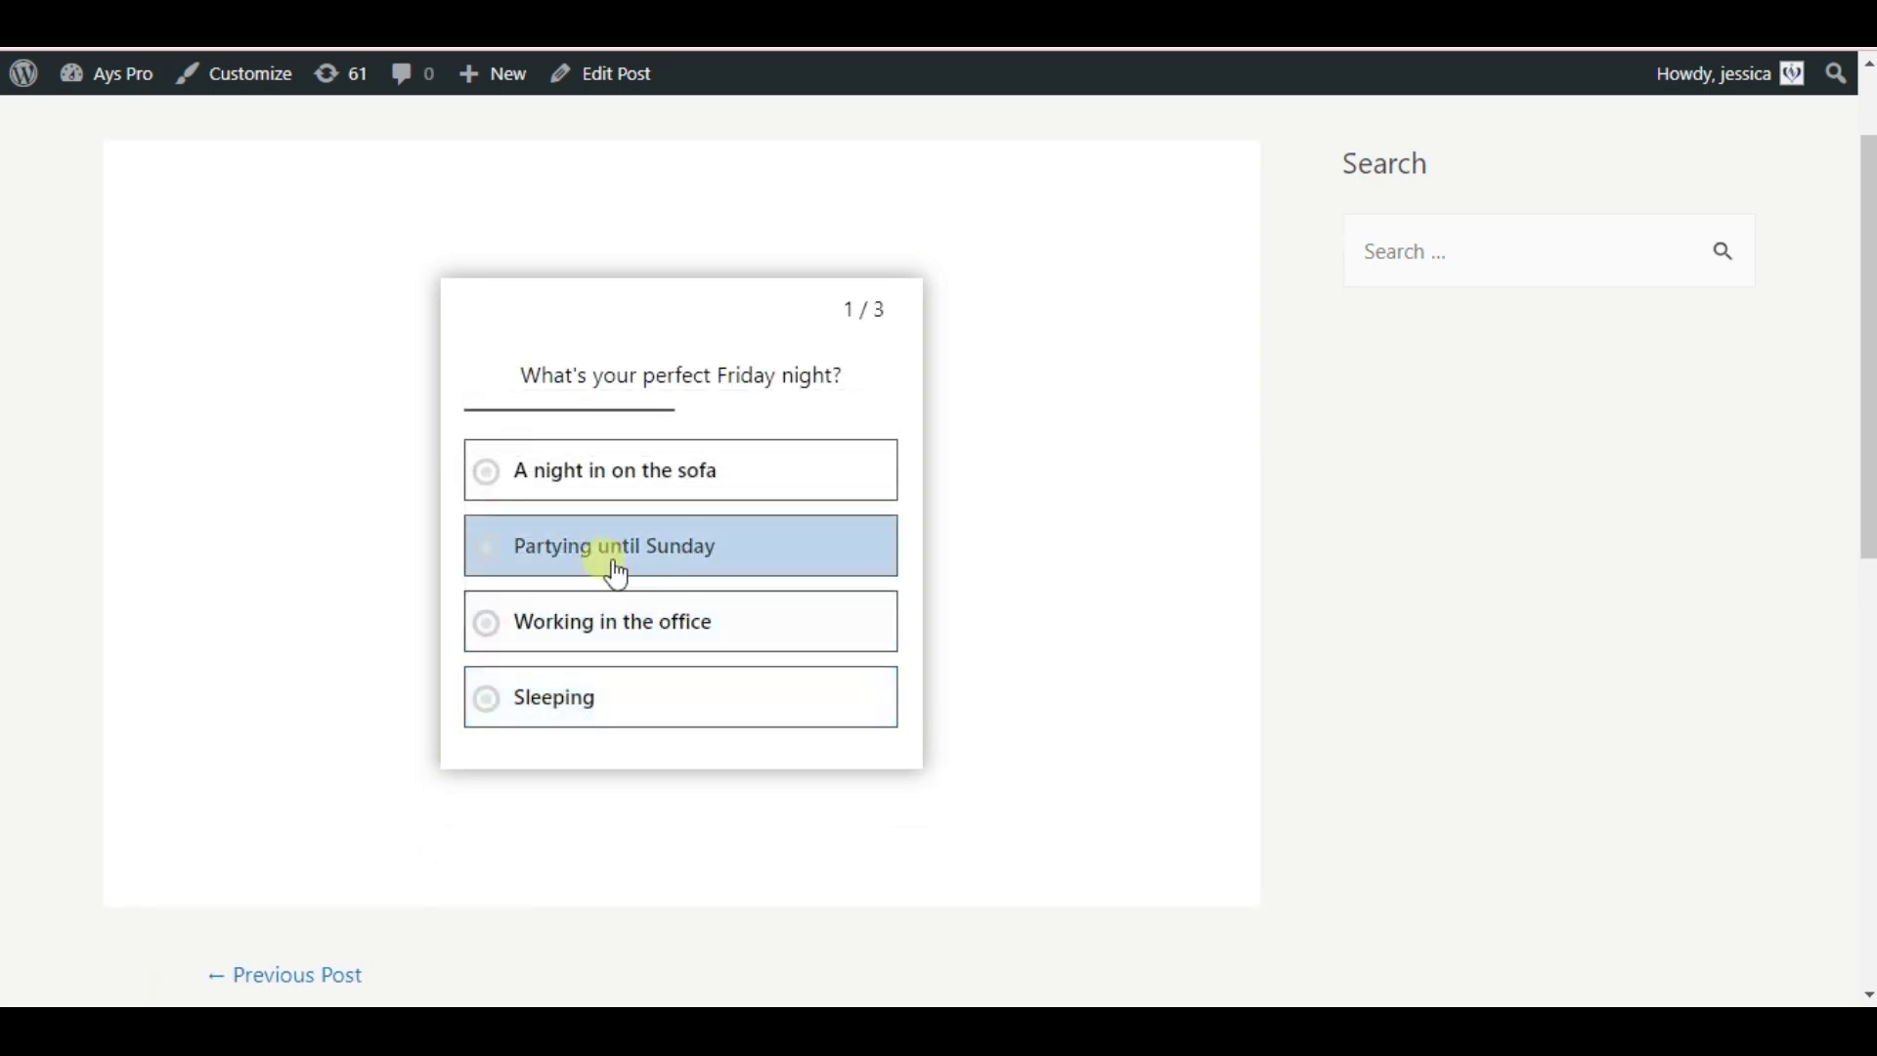
pyautogui.click(607, 588)
pyautogui.click(612, 570)
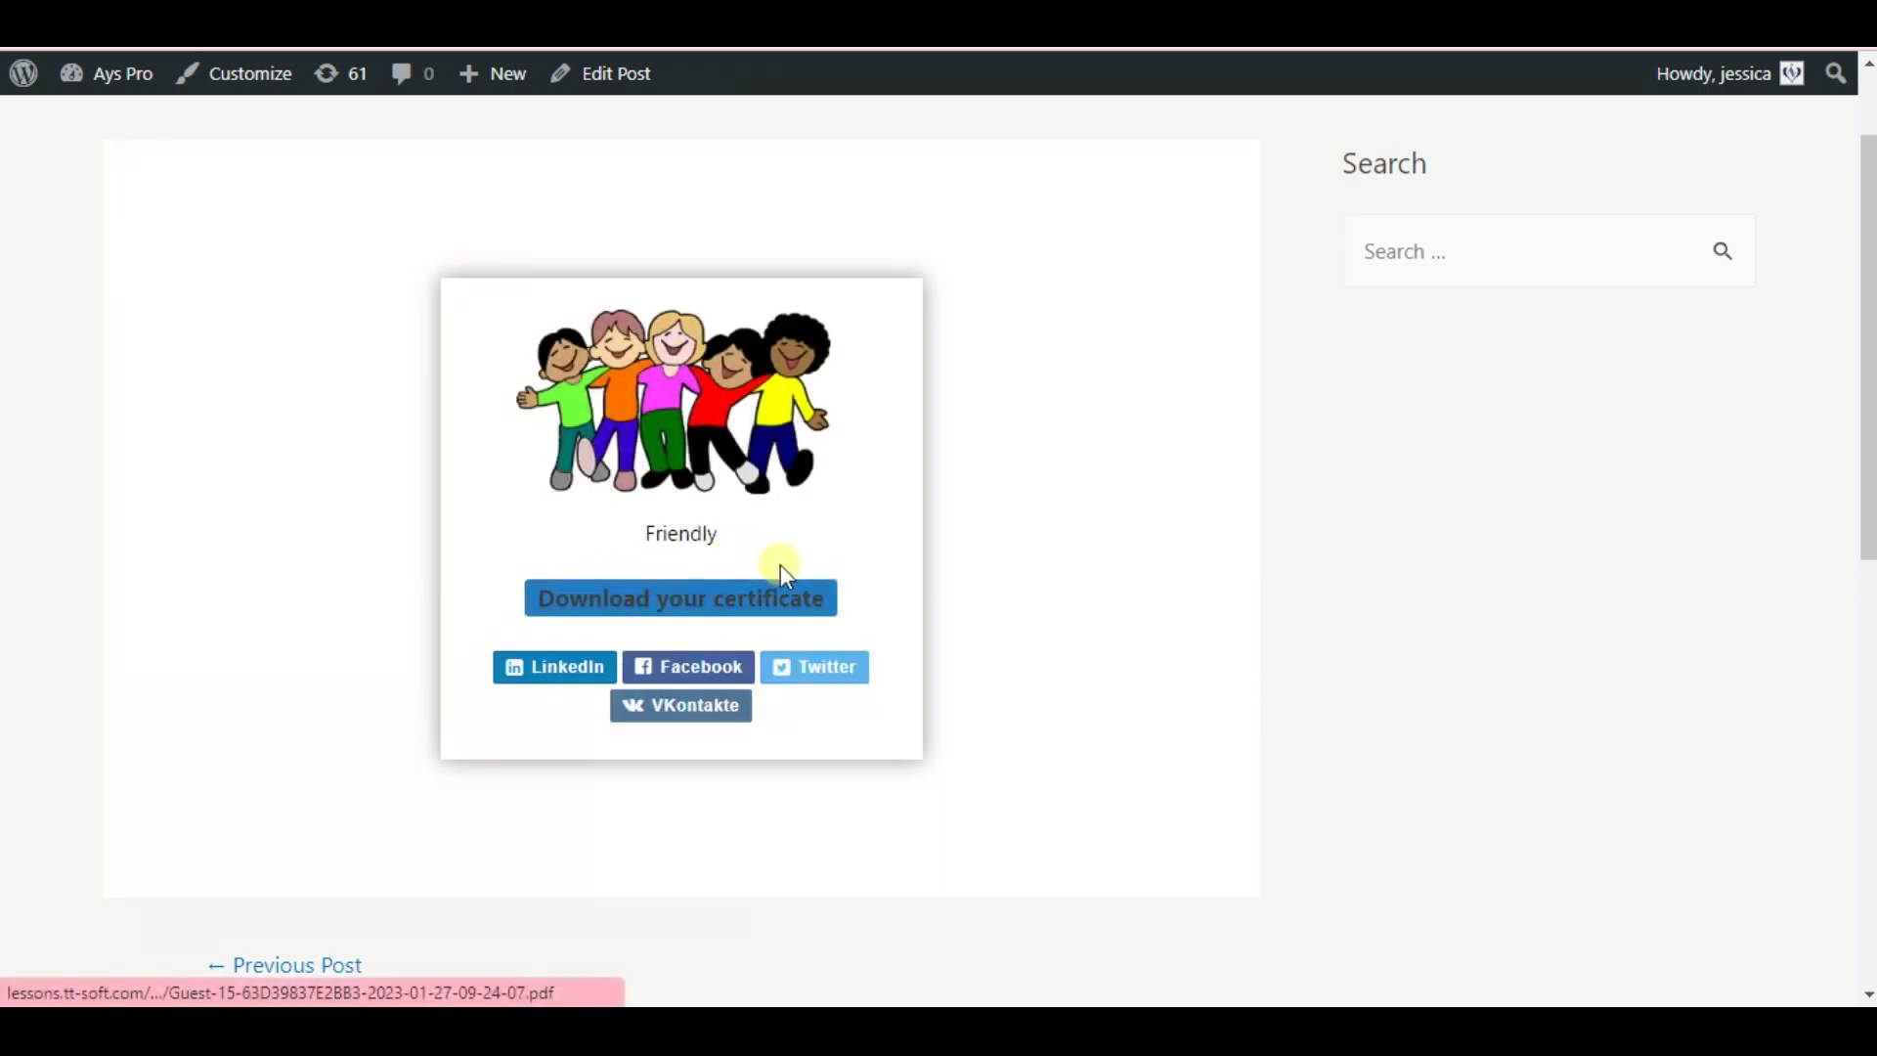
pyautogui.click(762, 602)
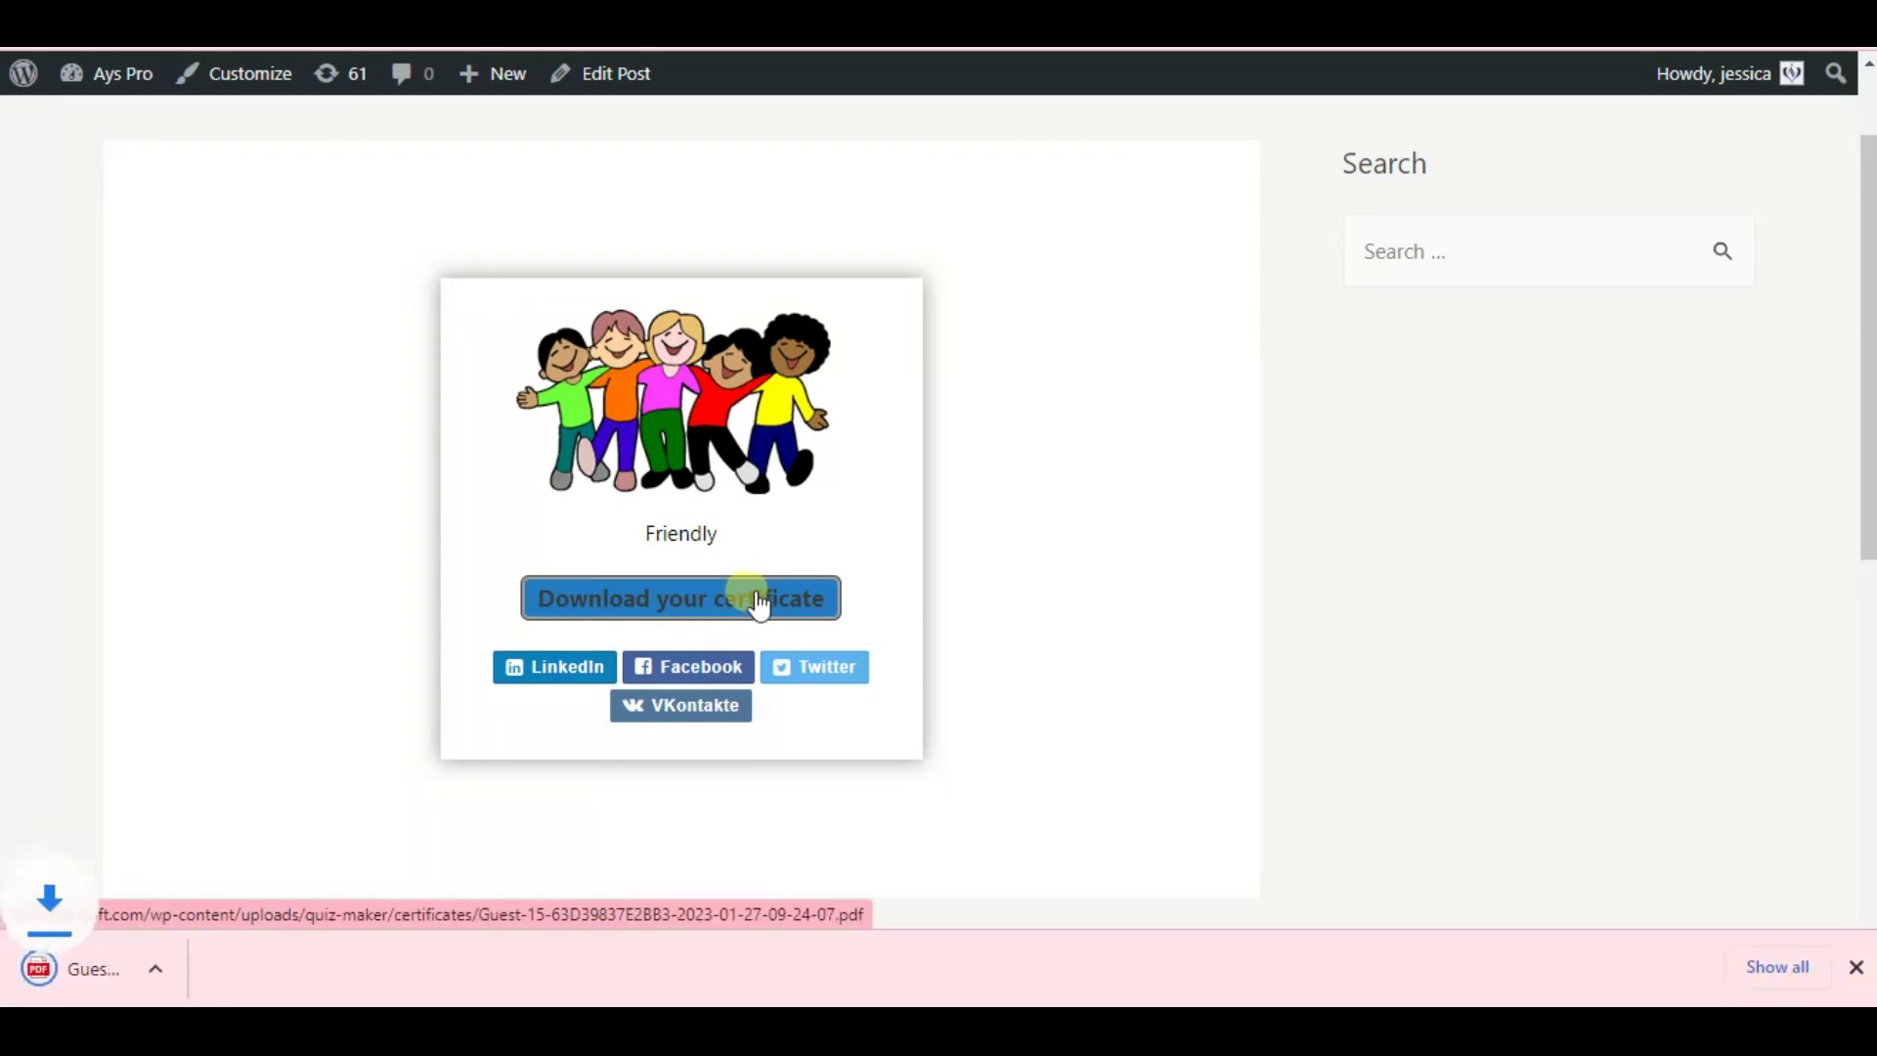
pyautogui.click(129, 993)
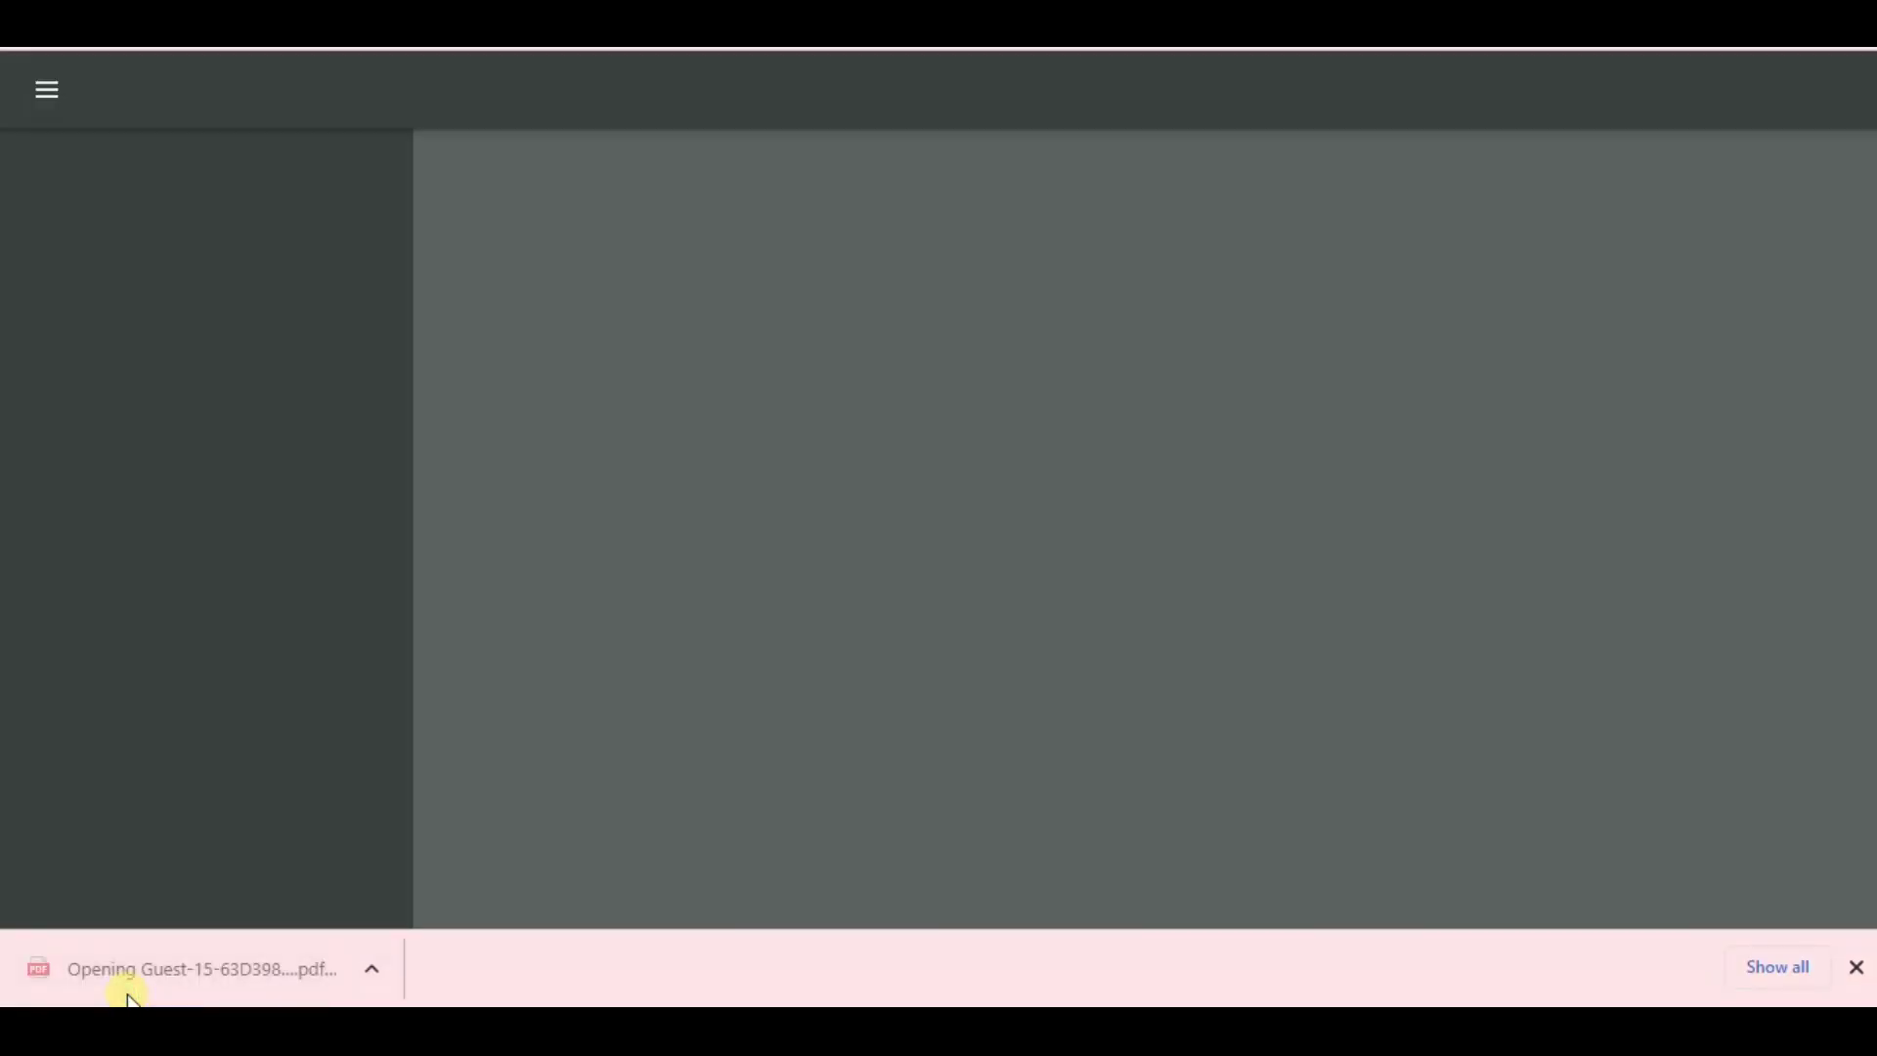